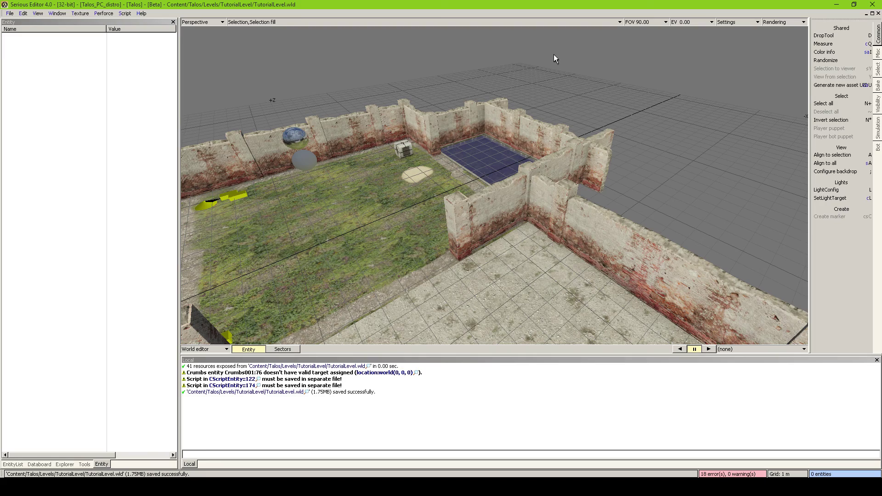
key("Tab")
key("s")
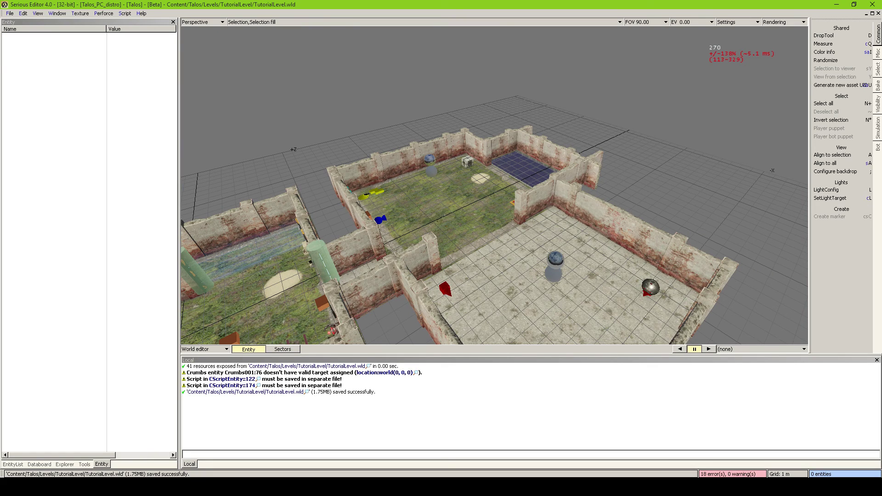
key("Tab")
key("ctrl+t")
right_click_drag(494, 185, 505, 237, "alt")
middle_click_drag(505, 237, 441, 232, "alt")
right_click_drag(441, 232, 413, 193, "alt")
middle_click_drag(414, 192, 506, 198, "alt")
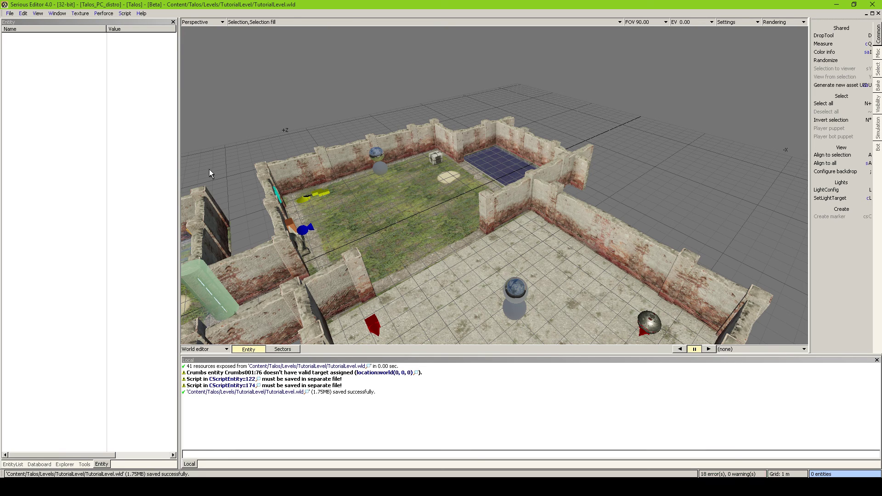
- Open the Cloud_1_01 world from the Content/Talos/Levels folder
left_click(64, 465)
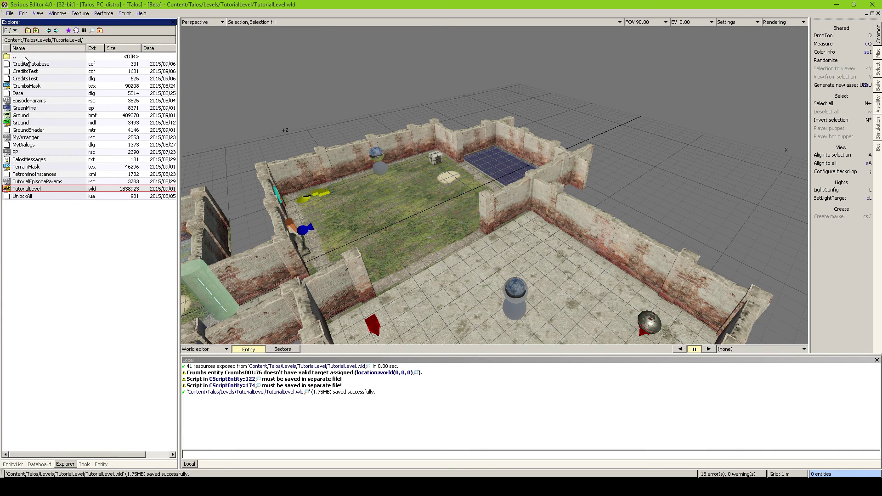
double_click(27, 57)
double_click(39, 253)
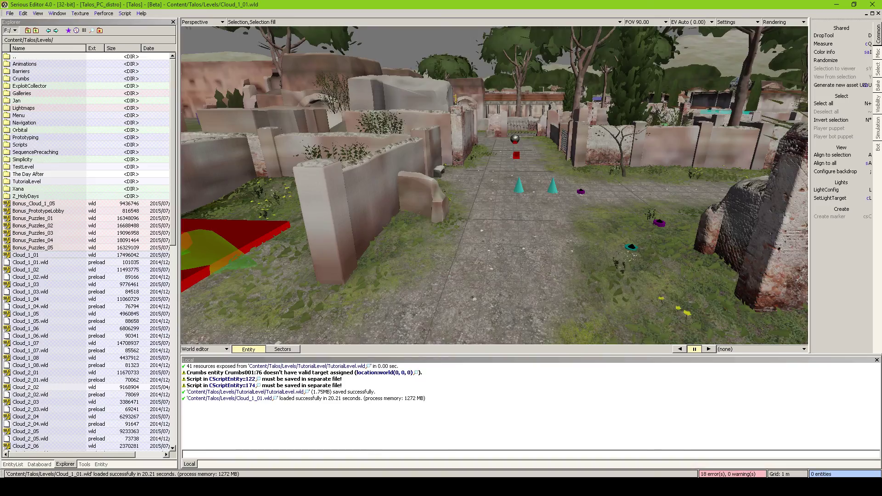
- Playtest Cloud_1_01 from the purple gateway until the tutorial overlay text appears, and end the simulation
mouse_move(313, 218)
middle_mouse_down()
mouse_move(220, 221)
mouse_move(239, 230)
mouse_move(188, 248)
mouse_move(207, 253)
mouse_move(312, 220)
middle_mouse_up()
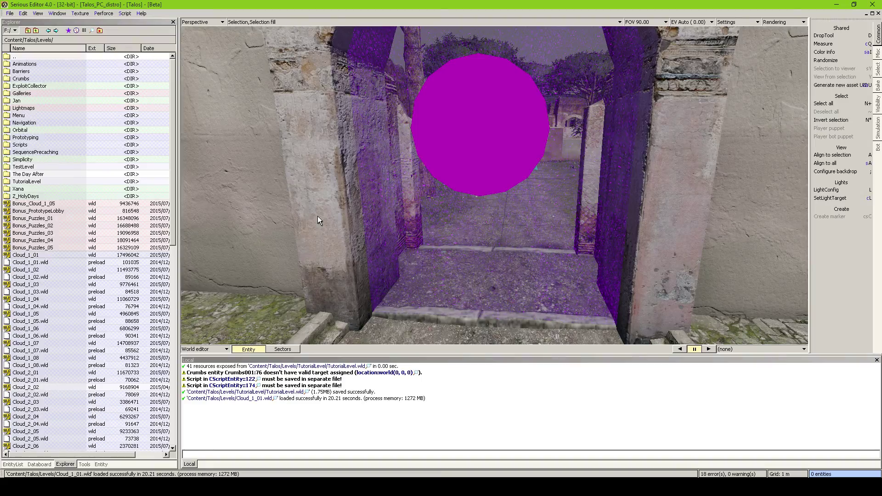
key("ctrl+g")
key("w")
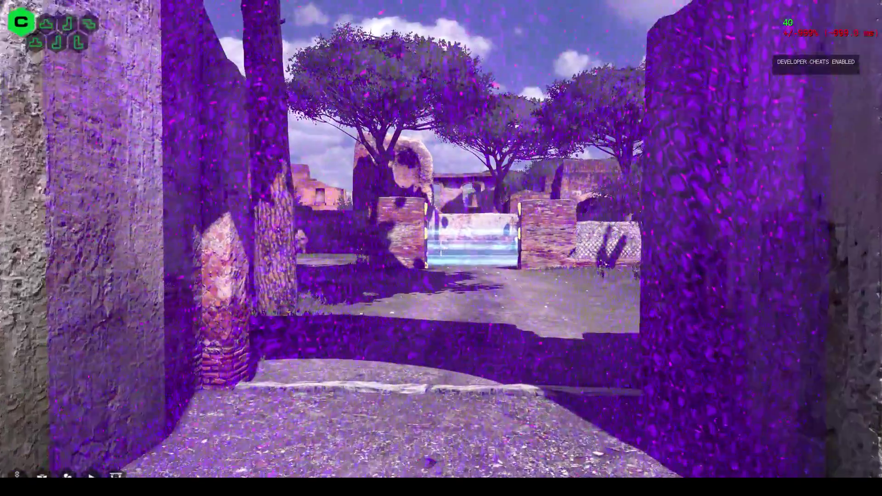
key("w")
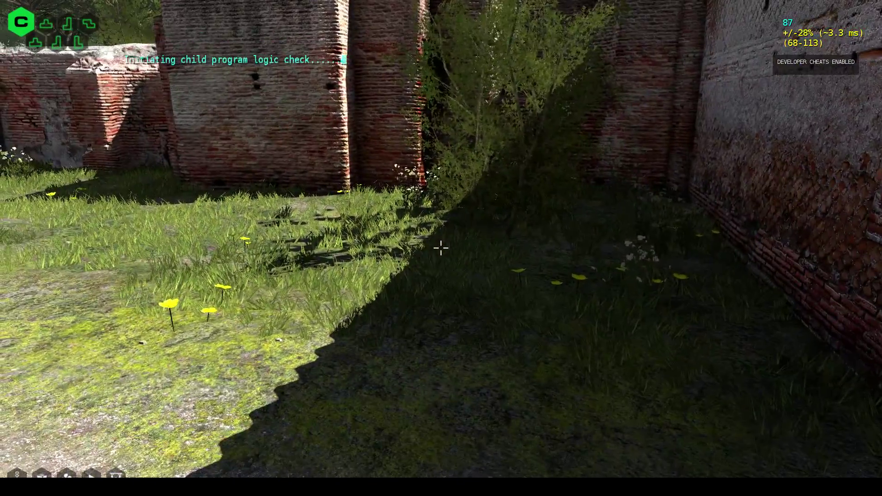
key("Escape")
- Examine the properties of the Terminal_TutorialOverlay computer terminal and open the Script_TutorialStartOverlay script
middle_click_drag(440, 247, 459, 193)
left_click(451, 197)
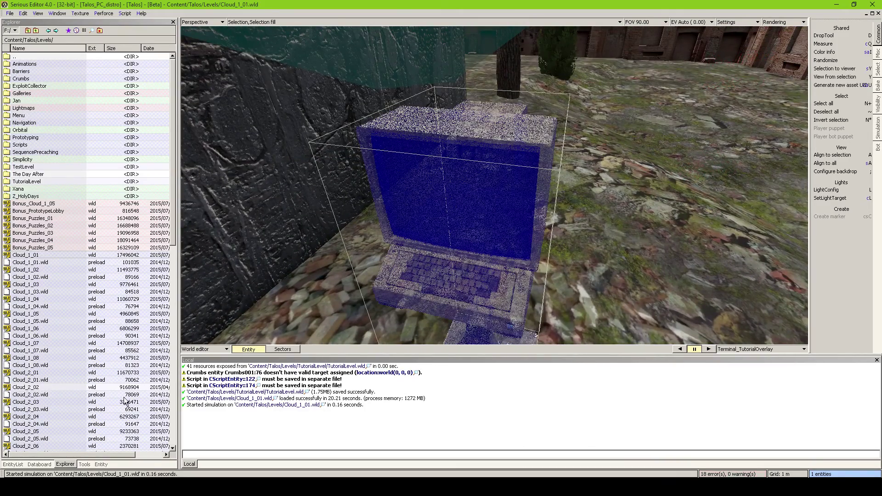
left_click(102, 464)
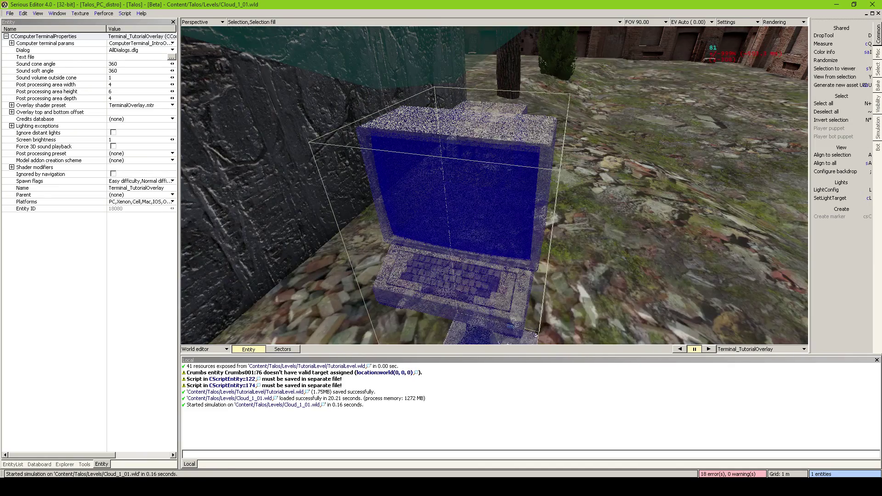
mouse_move(362, 246)
middle_mouse_down()
mouse_move(340, 229)
mouse_move(317, 229)
mouse_move(359, 223)
mouse_move(352, 226)
mouse_move(362, 229)
mouse_move(362, 245)
middle_mouse_up()
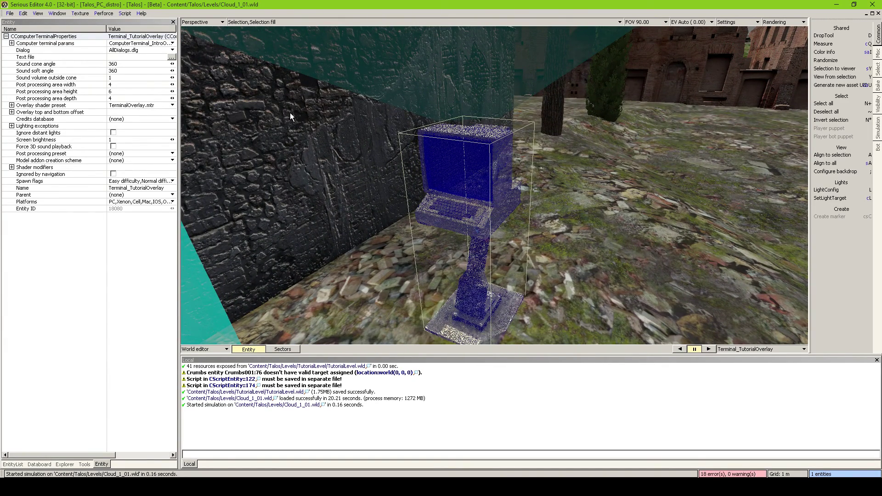
middle_click_drag(290, 112, 321, 151)
double_click(454, 230)
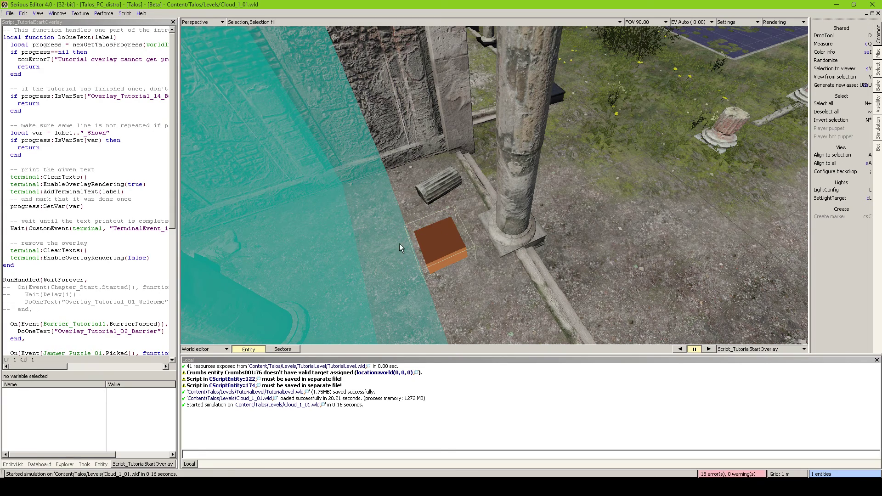
- Return to the TutorialLevel world in a maximized view and dismiss the Script_TutorialStartOverlay script editor
left_click(872, 13)
left_click(587, 24)
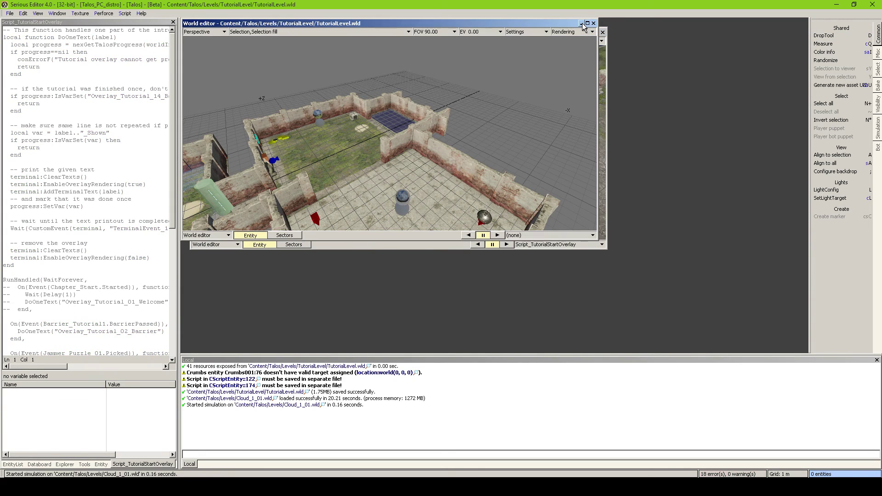
left_click(587, 23)
right_click(142, 464)
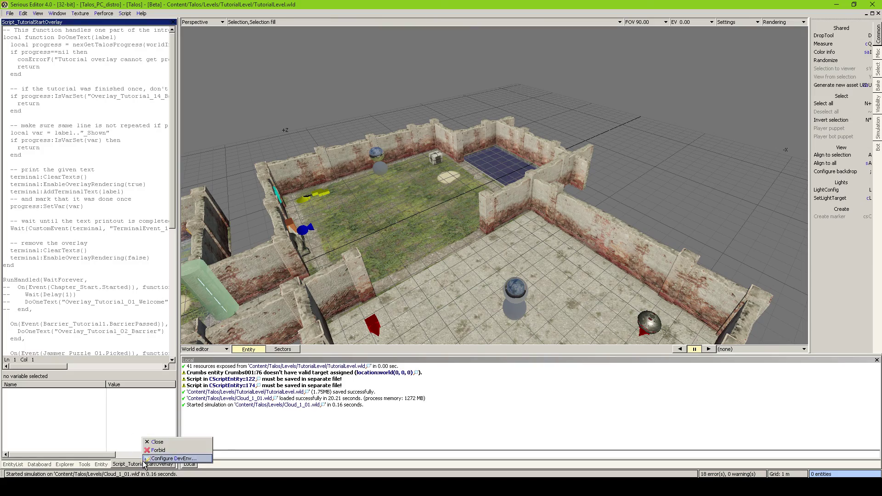
left_click(158, 448)
- Paste the copied angel statue and its accompanying blue entity into the wall corner of the paved courtyard
middle_click_drag(494, 186, 400, 179)
middle_click_drag(461, 219, 556, 205)
left_click(480, 207)
left_click(489, 171, "shift")
key("ctrl+v")
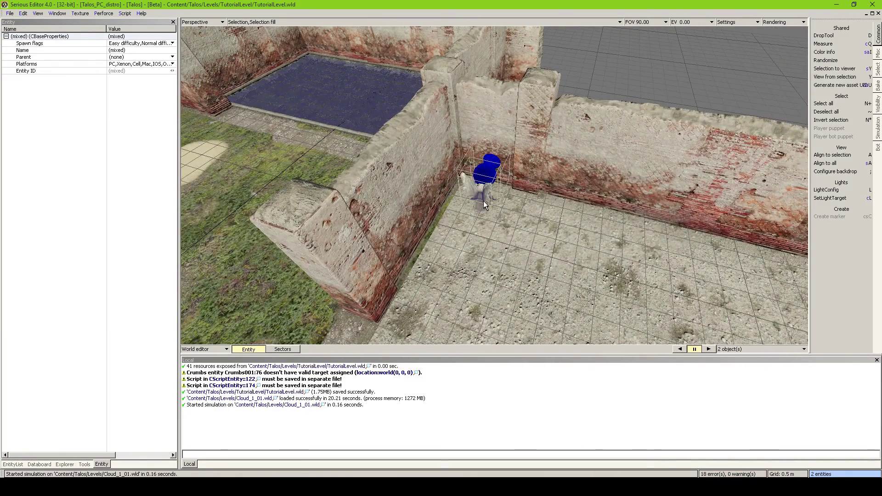
- Rotate the pasted statue pair to face out into the courtyard and move it closer to the wall corner
right_click_drag(484, 203, 484, 203, "ctrl")
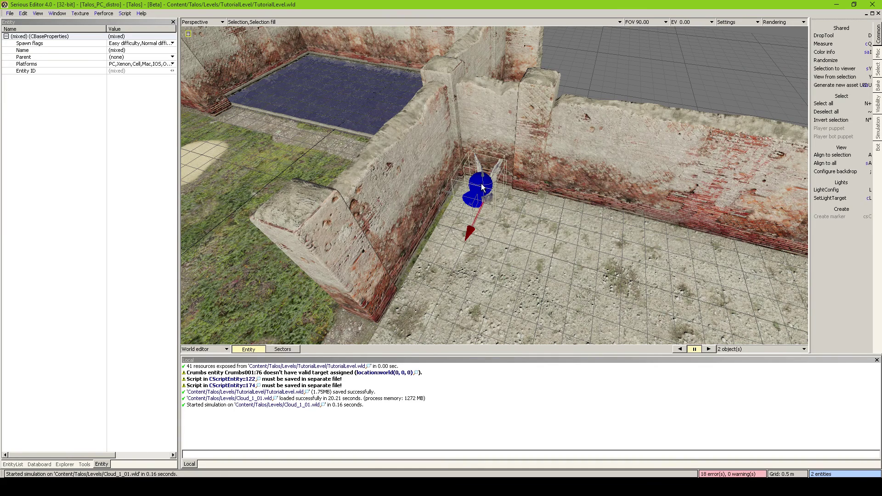
mouse_move(484, 178)
left_mouse_down("ctrl")
mouse_move(485, 139)
mouse_move(488, 159)
left_mouse_up("ctrl")
mouse_move(488, 158)
right_mouse_down("ctrl")
mouse_move(507, 155)
mouse_move(453, 158)
right_mouse_up("ctrl")
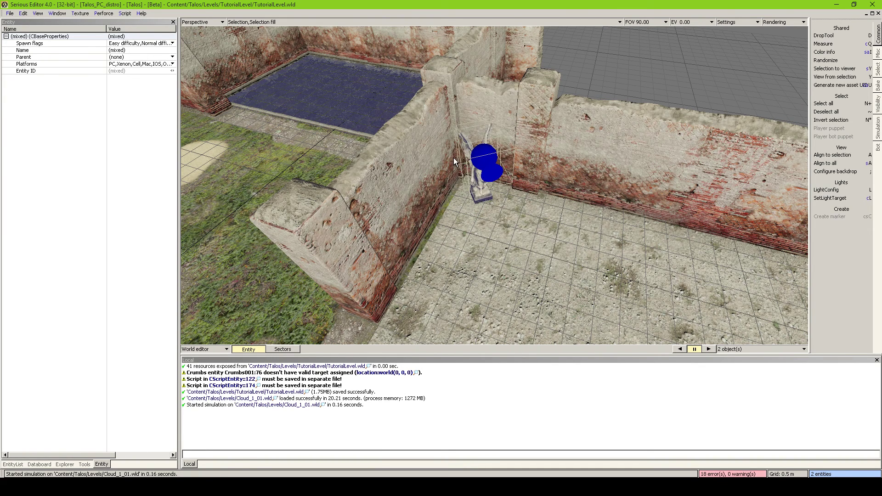
left_click_drag(465, 211, 464, 180, "ctrl")
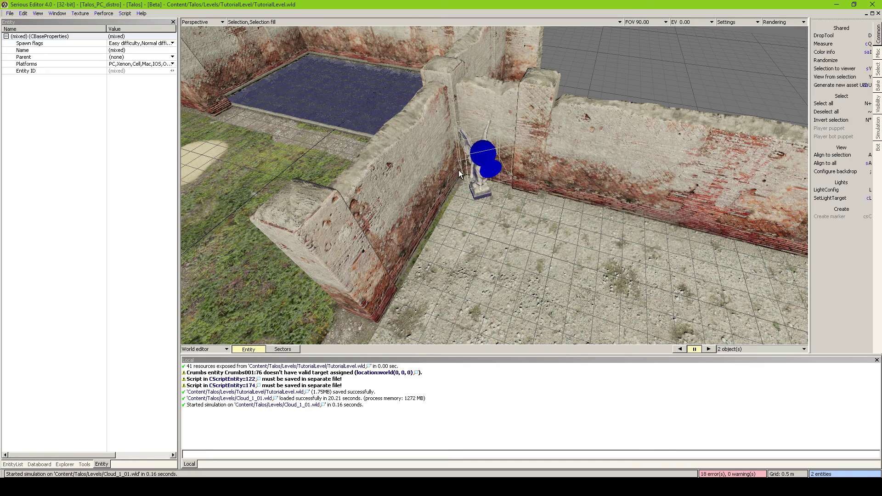
- Select the angel statue on its own and examine its static model properties
left_click(498, 153)
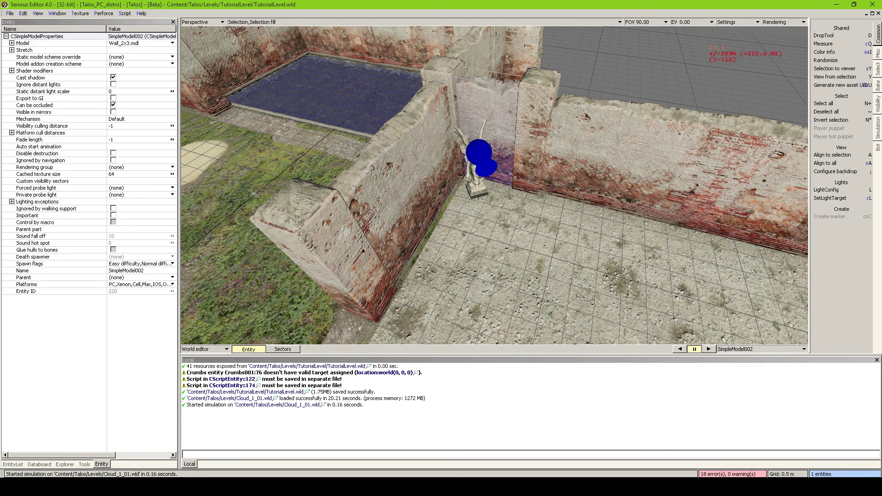
right_click_drag(498, 153, 501, 167)
left_click(479, 194)
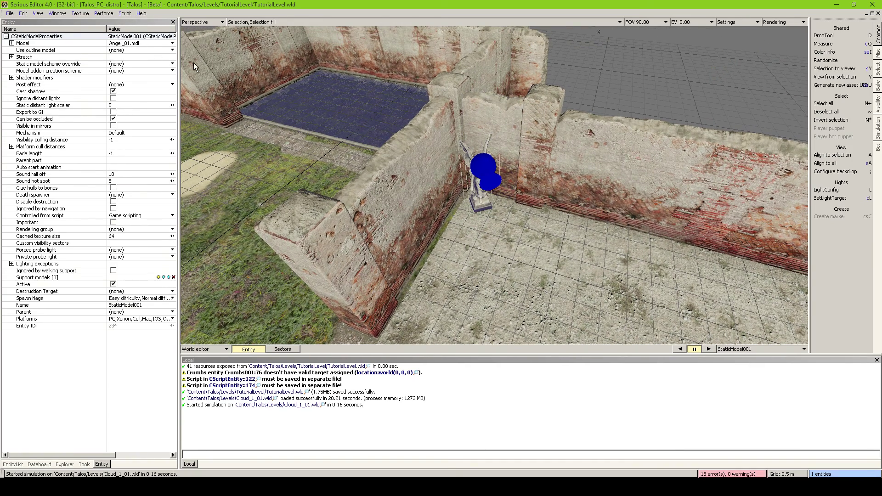
right_click_drag(194, 63, 191, 247)
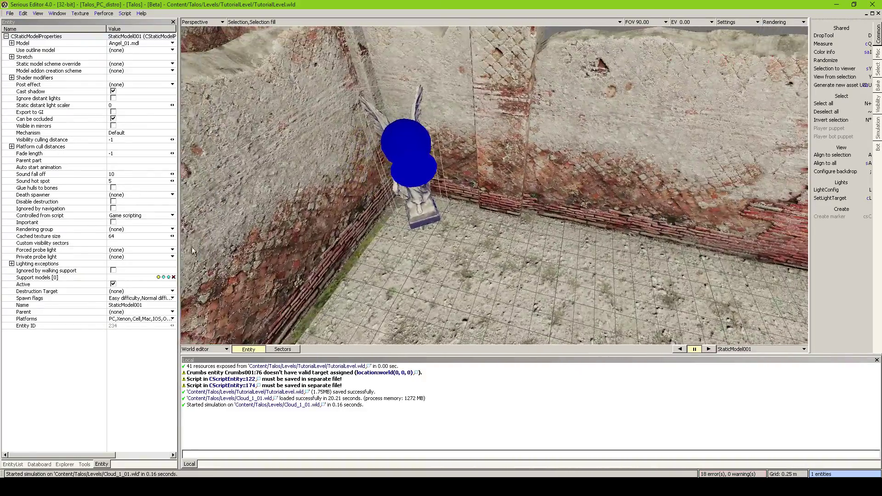
- Place a Script entity from the entity list on the wall beside the angel statue
left_click(17, 464)
left_click(48, 204)
key("s")
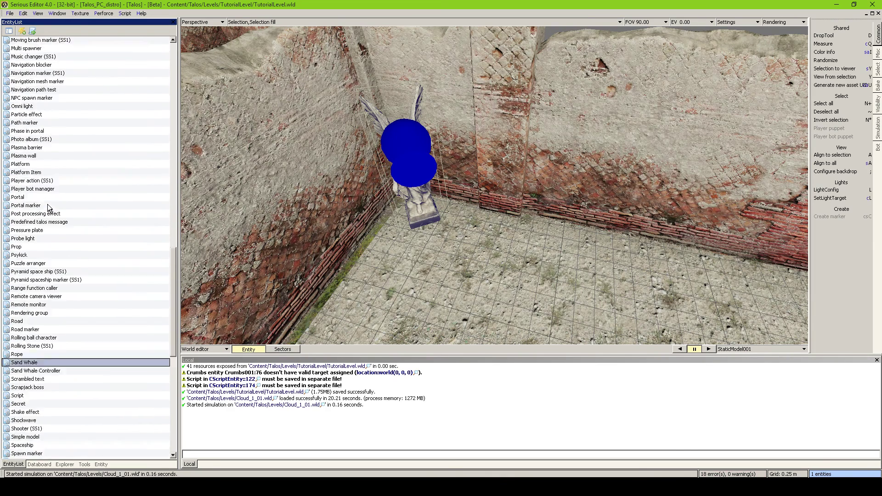
scroll(48, 204, "down", 1)
left_click_drag(22, 360, 503, 123)
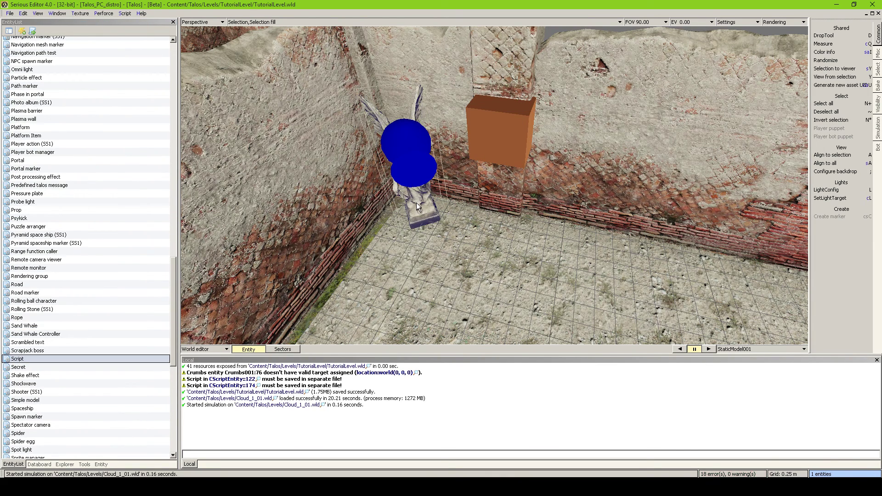
- In the new script, link a variable named statue to the angel model and write statue:EnableUsage()
double_click(479, 139)
type("statue")
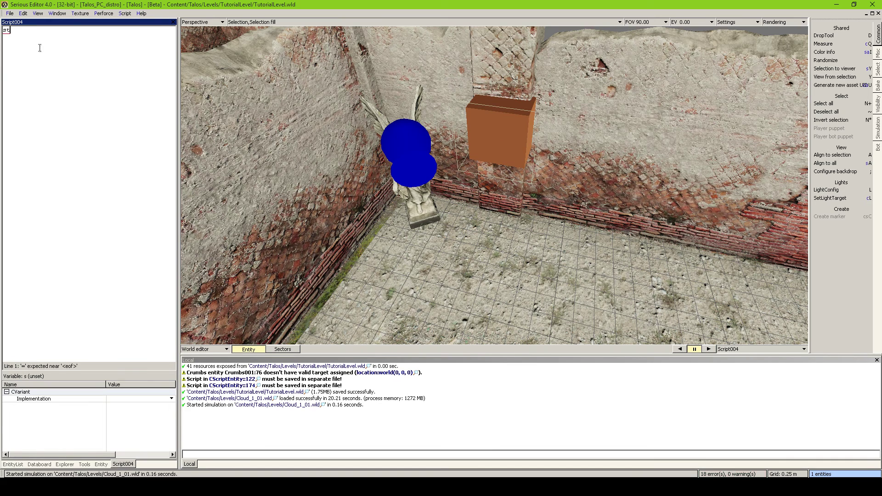
left_click(412, 196)
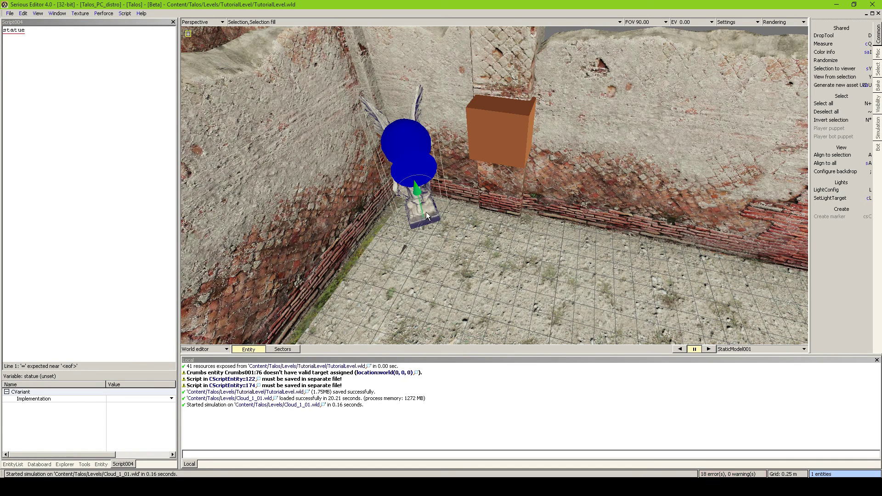
left_click_drag(415, 189, 13, 32, "alt")
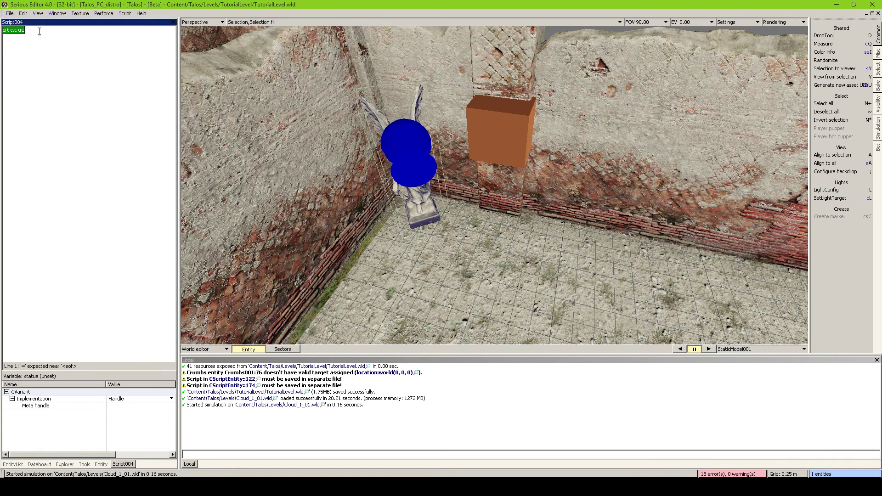
type(":EnableUsage()")
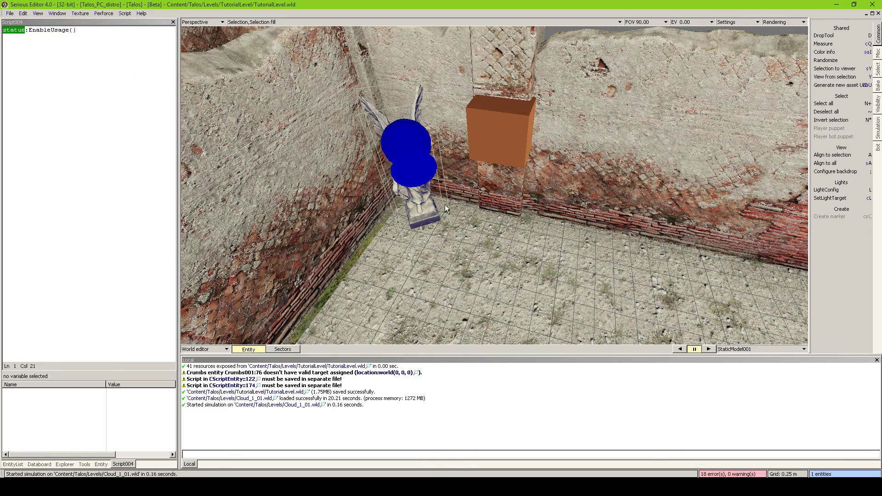
- Playtest the level, try using the angel statue, and end the simulation
type("x")
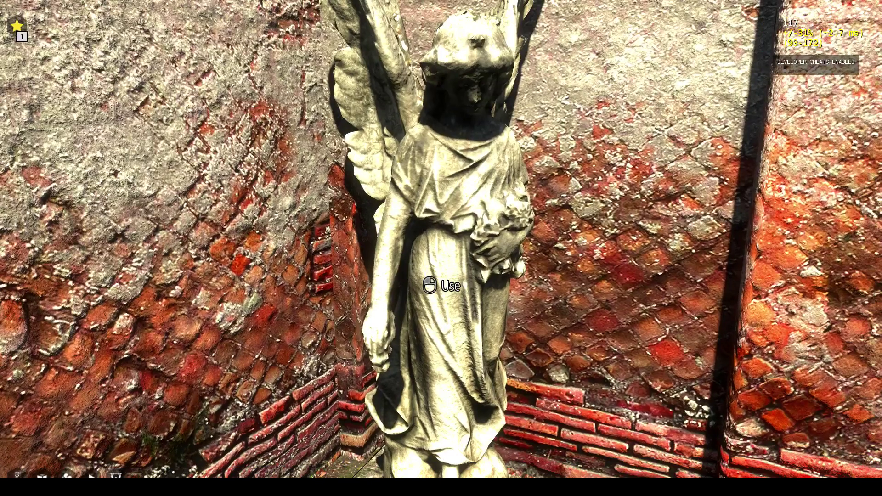
left_click(441, 248)
key("grave")
key("Escape")
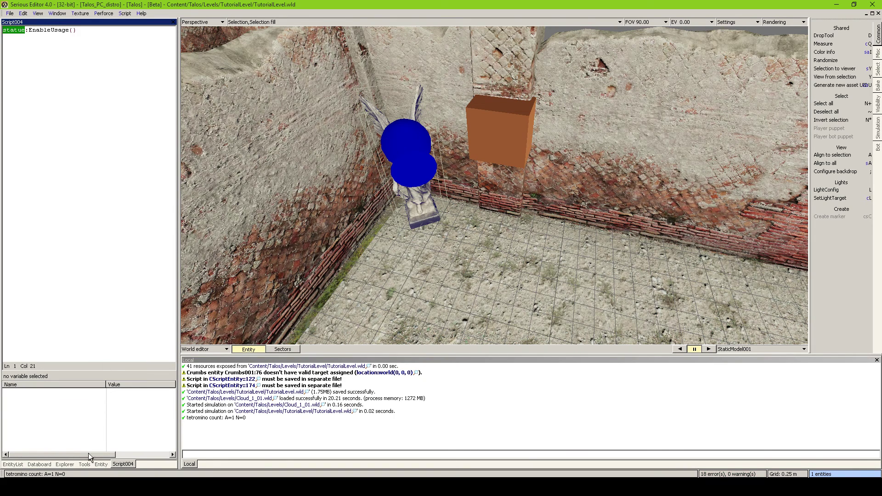
- Copy the statue's Model value Angel_01.mdl into its Use outline model property
left_click(102, 465)
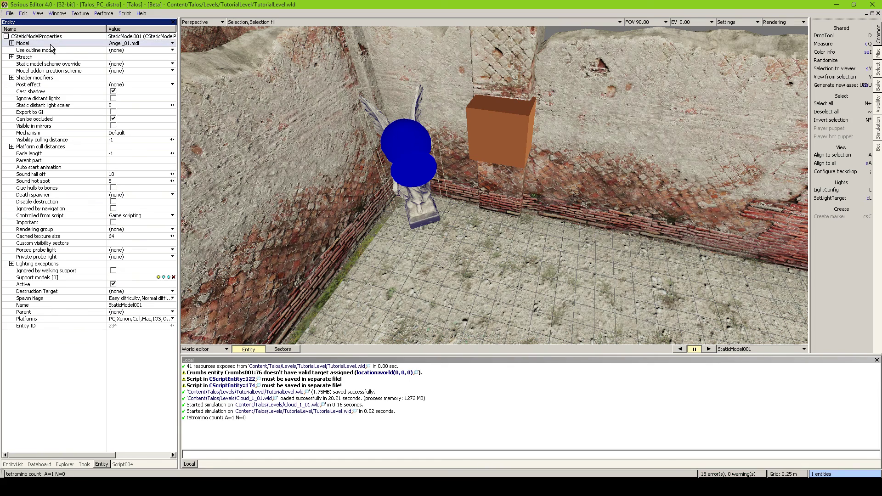
key("ctrl+c")
key("ctrl+v")
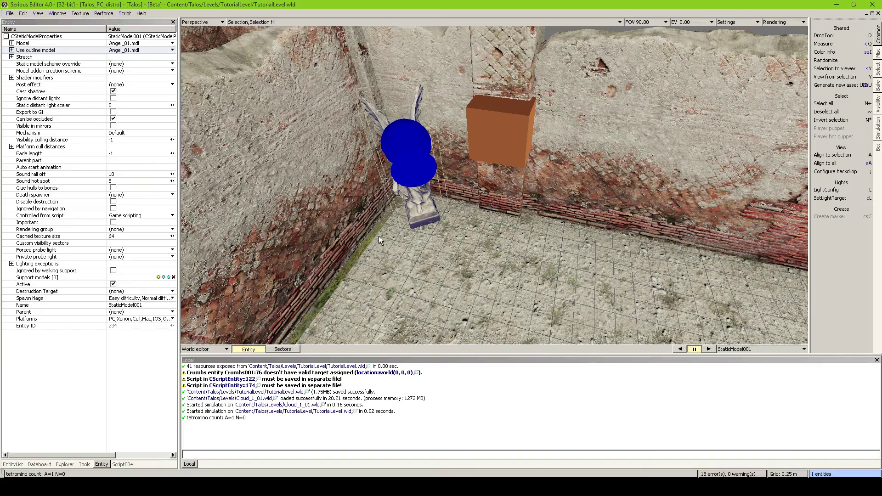
- Playtest the level again to check the angel statue's outline and use prompt, and end the simulation
left_click(509, 132)
key("ctrl+t")
key("w")
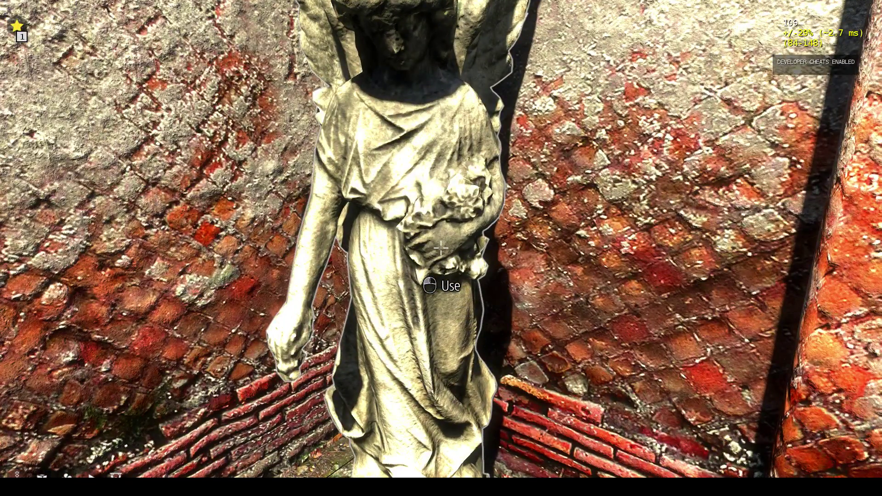
key("a")
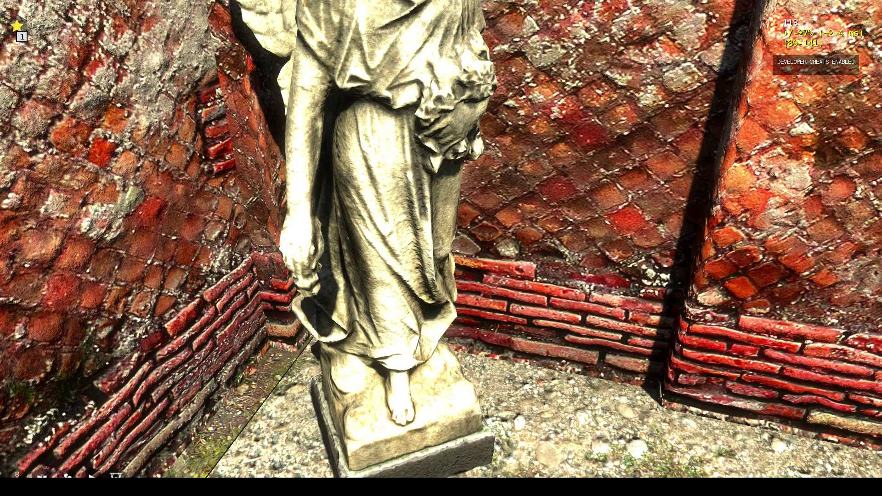
key("Escape")
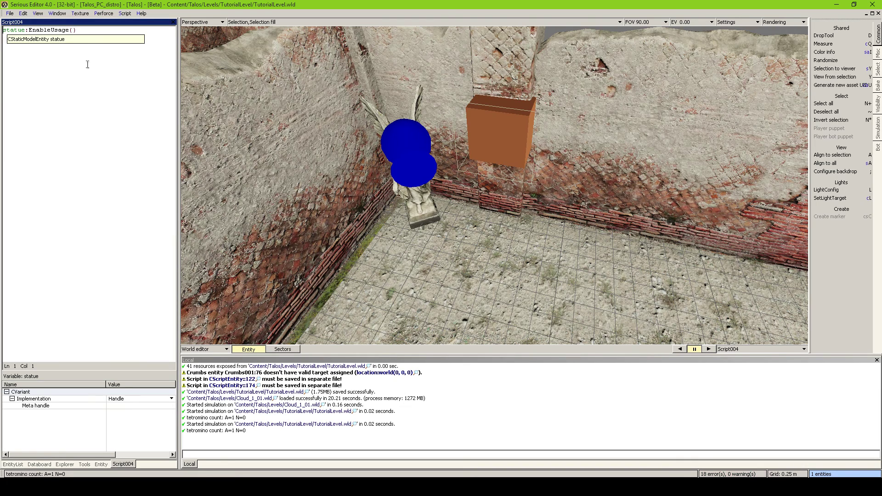
- Add a second line to the statue script that waits for its use event: Wait(Event(statue.Used))
left_click(101, 81)
key("Return")
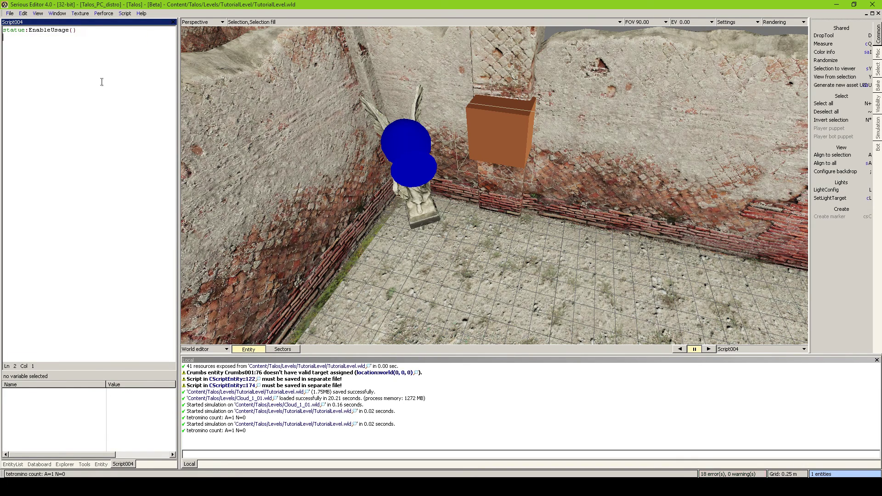
type("Wait(Ev")
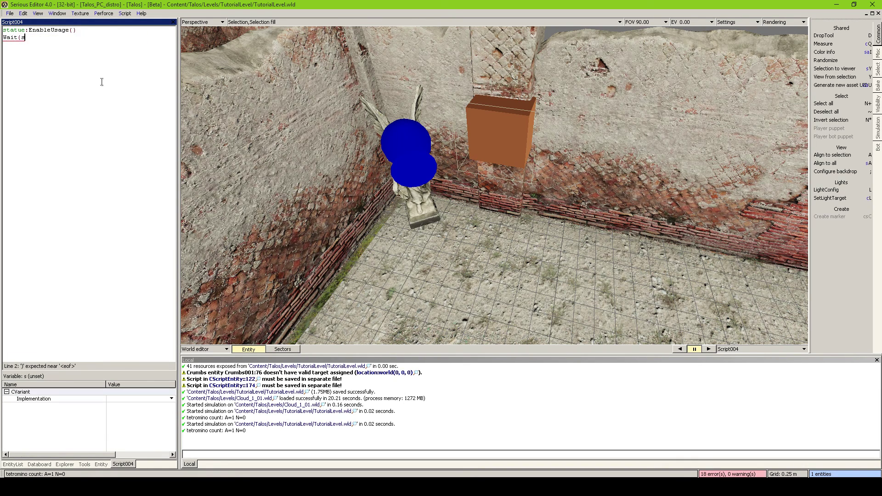
type("ent(statue.")
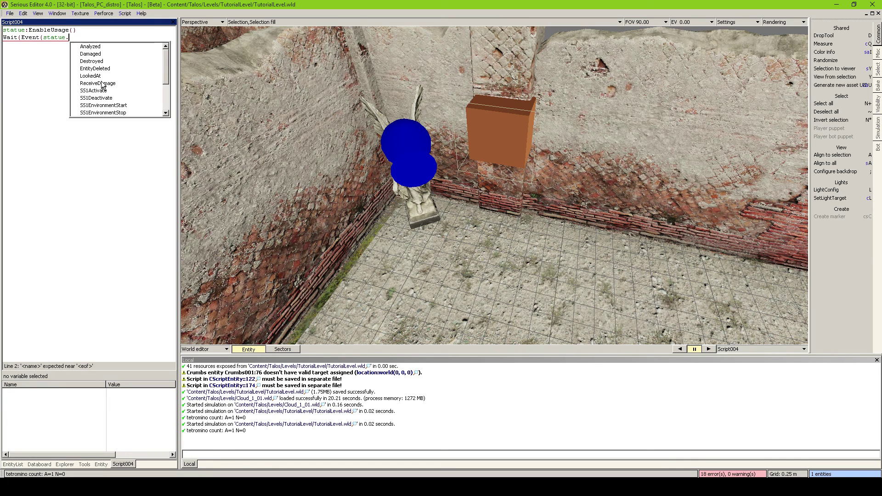
type("Used))")
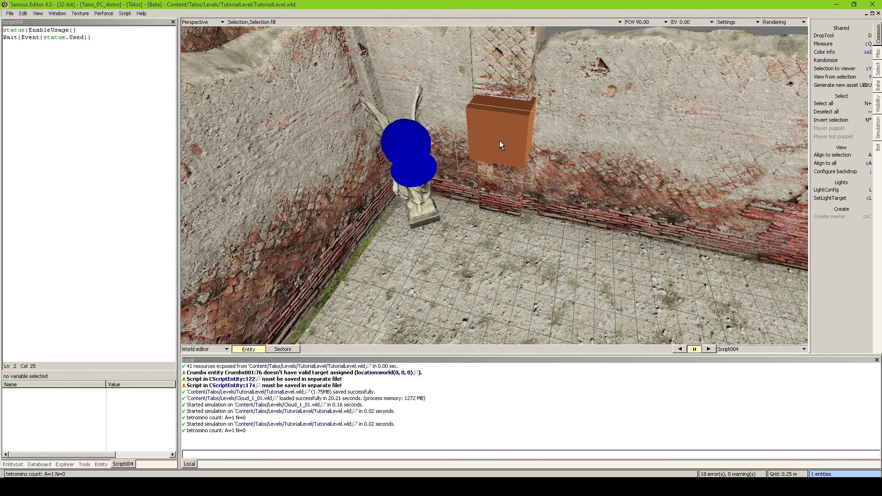
left_click(112, 373)
- Find the Computer terminal entity and place one on the ground near the brick wall beside the angel statue
left_click(13, 464)
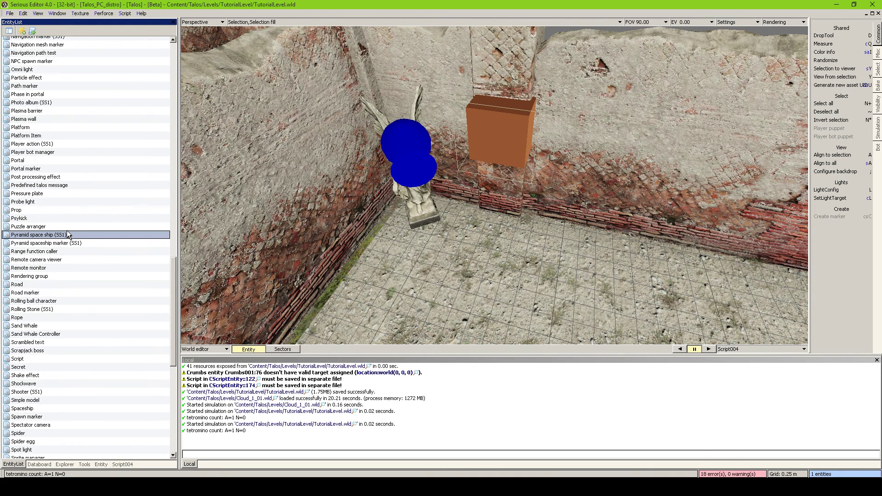
scroll(81, 236, "up", 20)
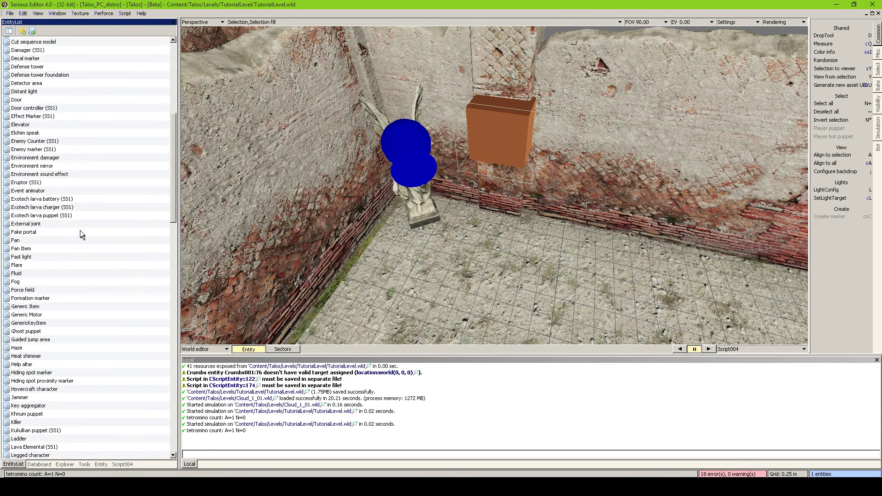
left_click(69, 116)
scroll(72, 121, "up", 2)
left_click(69, 78)
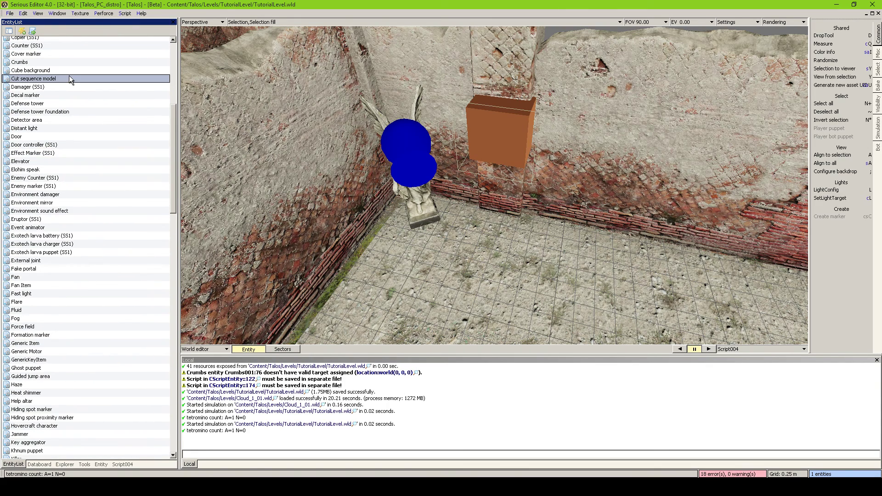
left_click(68, 117)
key("c")
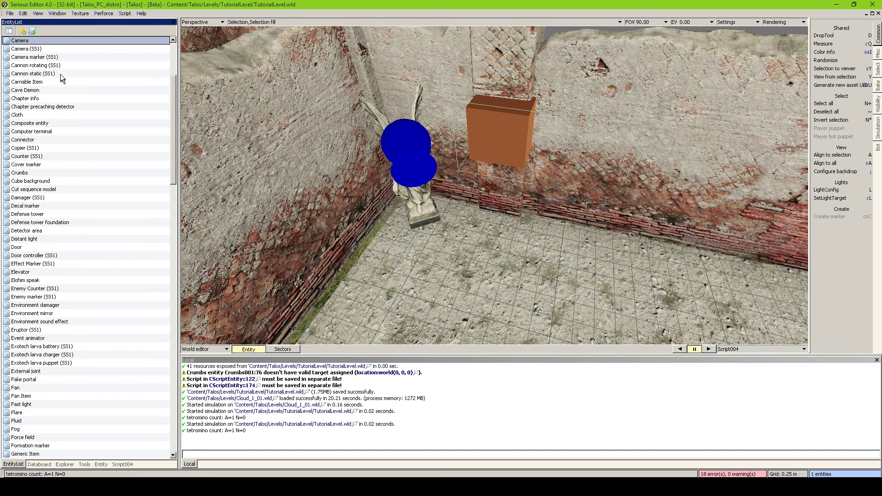
left_click_drag(48, 131, 581, 240)
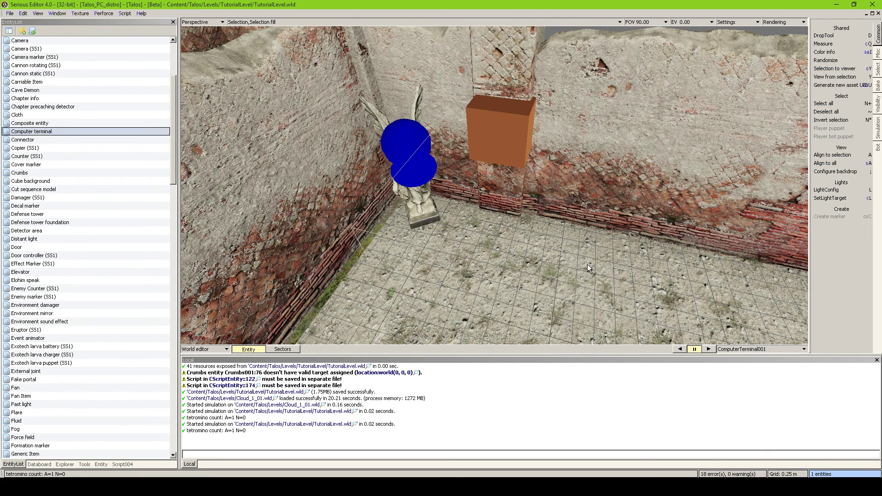
- Set the terminal's Computer terminal params to ComputerTerminal_IntroOverlay.rsc from Content/Talos/Databases and look over the parameters it contains
left_click(103, 464)
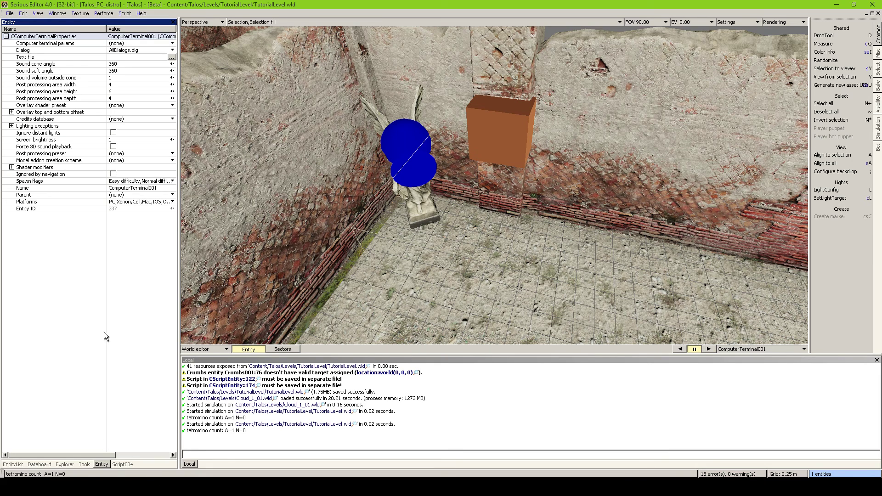
left_click(128, 43)
left_click(123, 62)
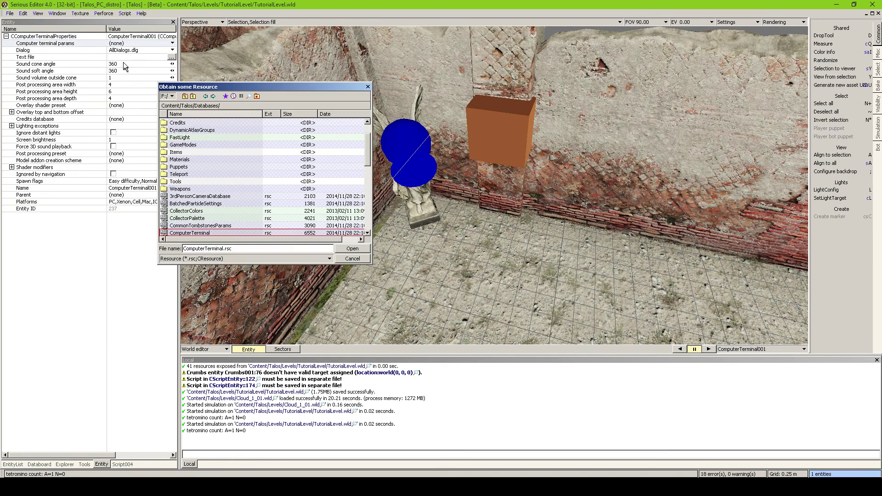
scroll(250, 204, "down", 3)
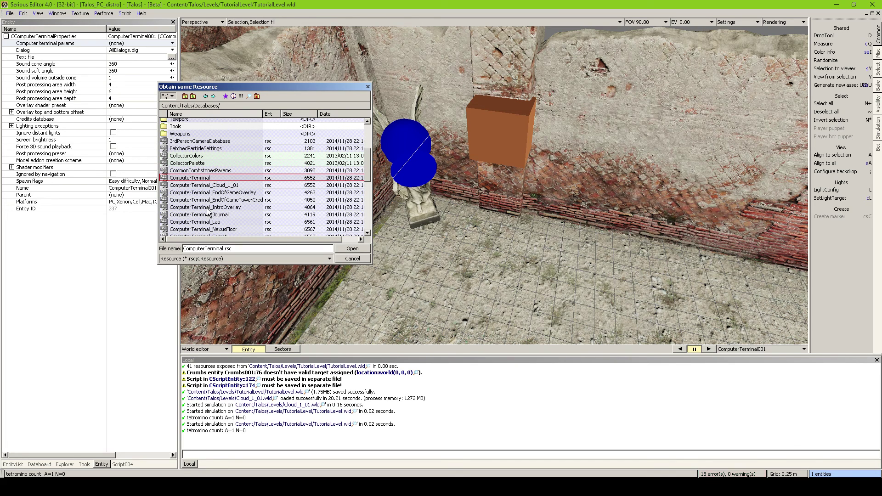
double_click(243, 207)
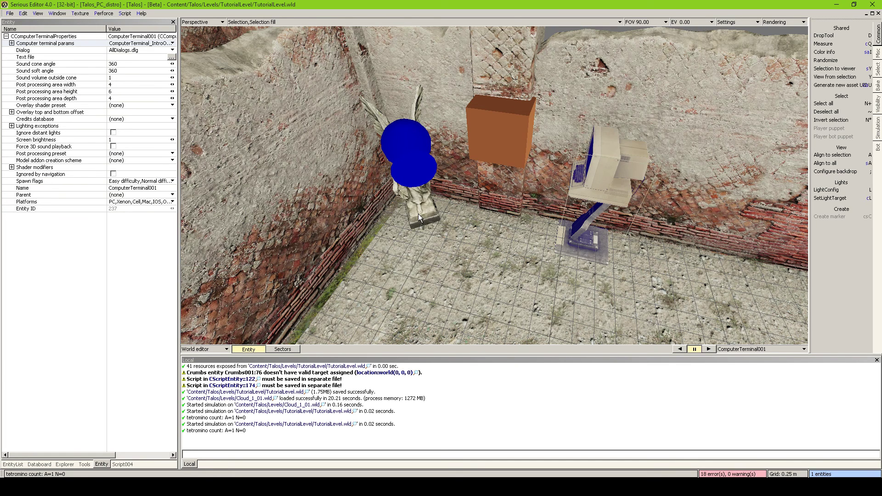
left_click(12, 42)
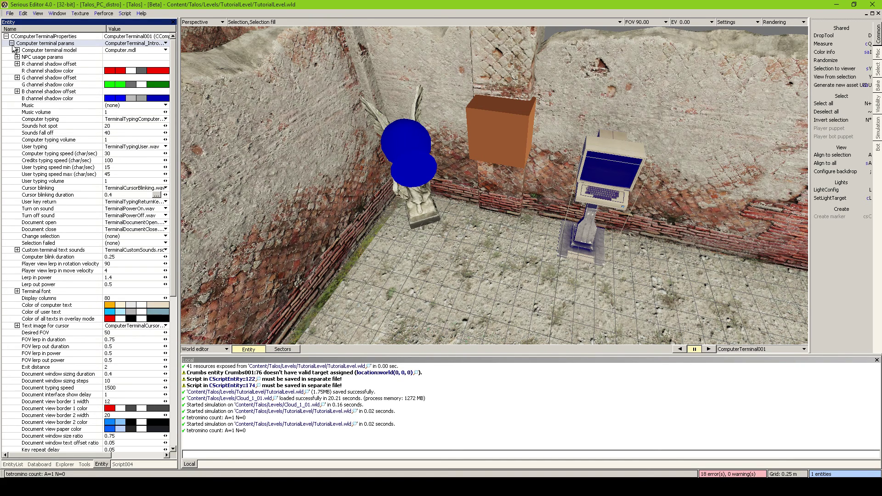
scroll(14, 48, "down", 6)
scroll(13, 49, "up", 6)
left_click(11, 43)
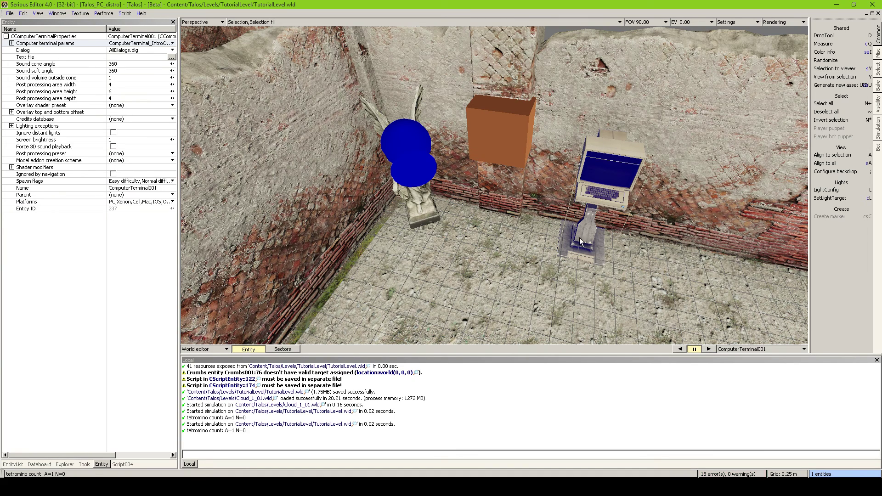
- Set the terminal's Overlay shader preset to TerminalOverlay.mtr from Content/Talos/Presets/ShaderPresets
left_click(89, 105)
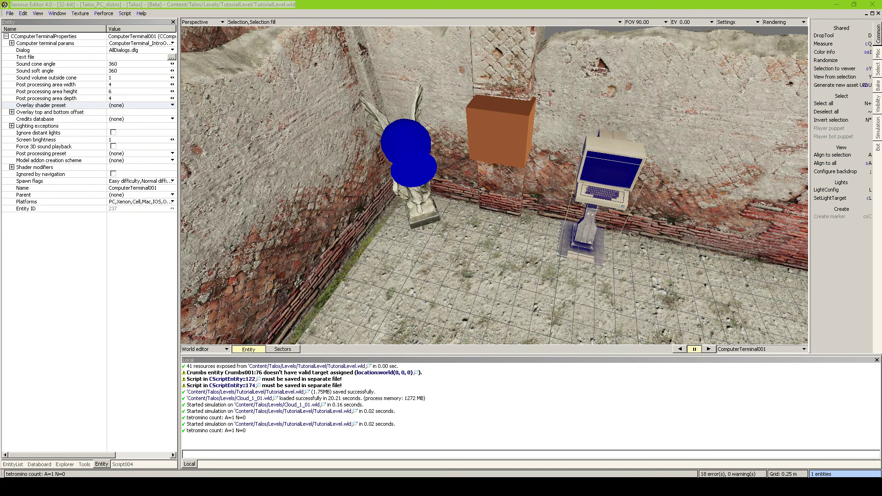
left_click(145, 110)
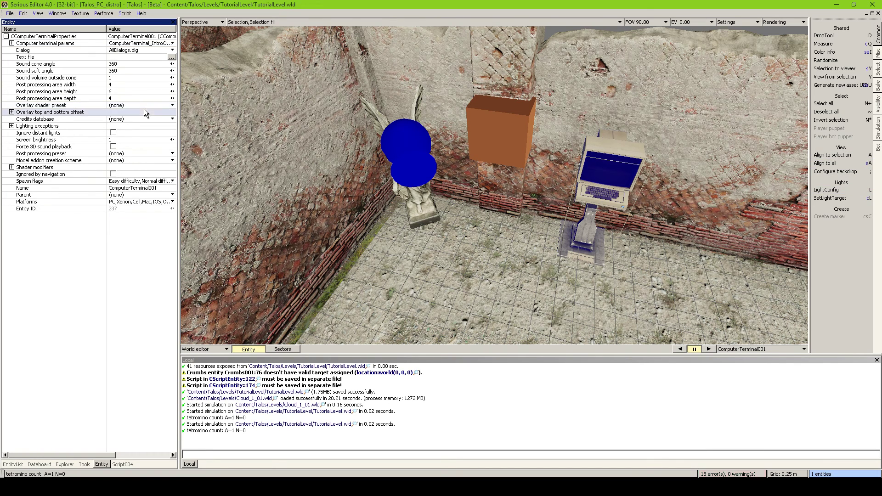
left_click(150, 104)
left_click(138, 119)
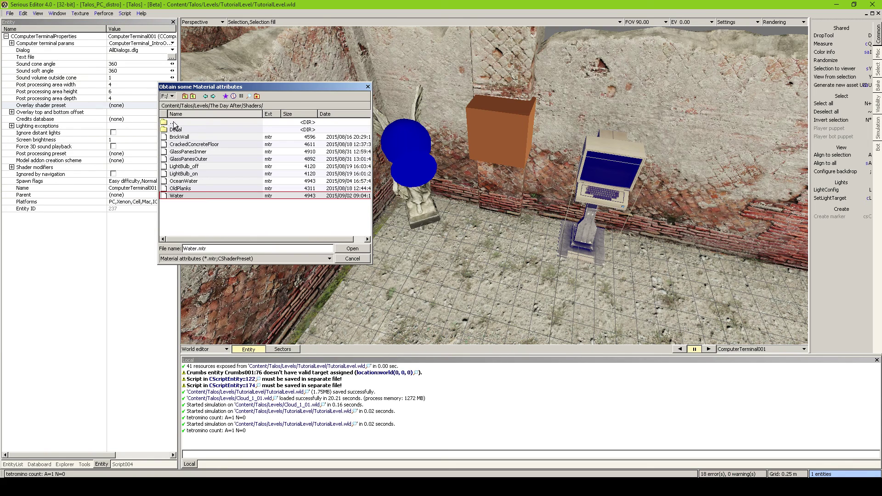
double_click(188, 122)
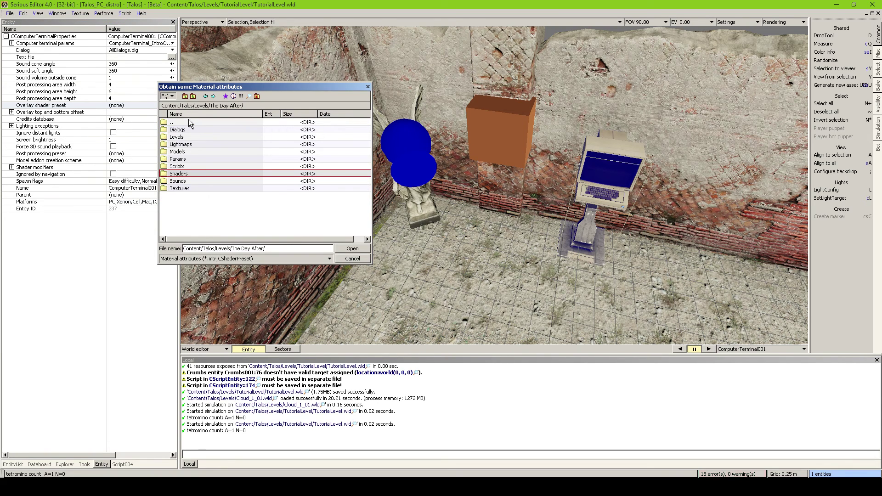
double_click(188, 121)
double_click(189, 121)
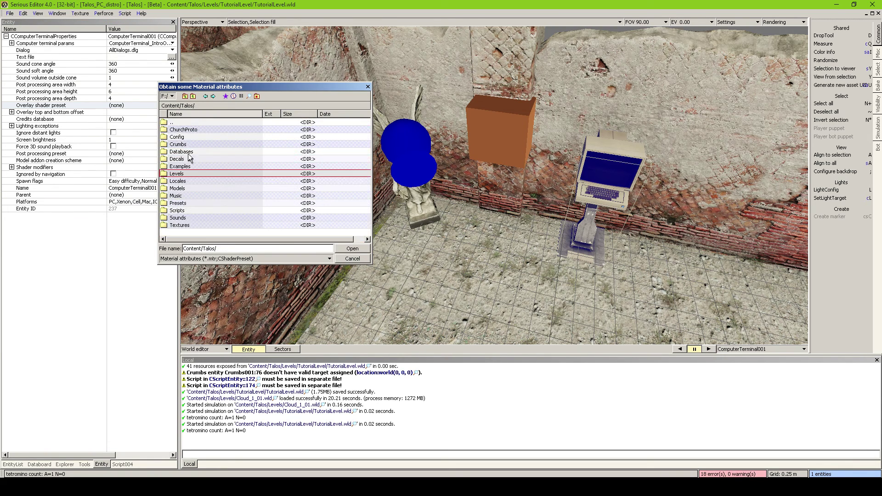
left_click(186, 210)
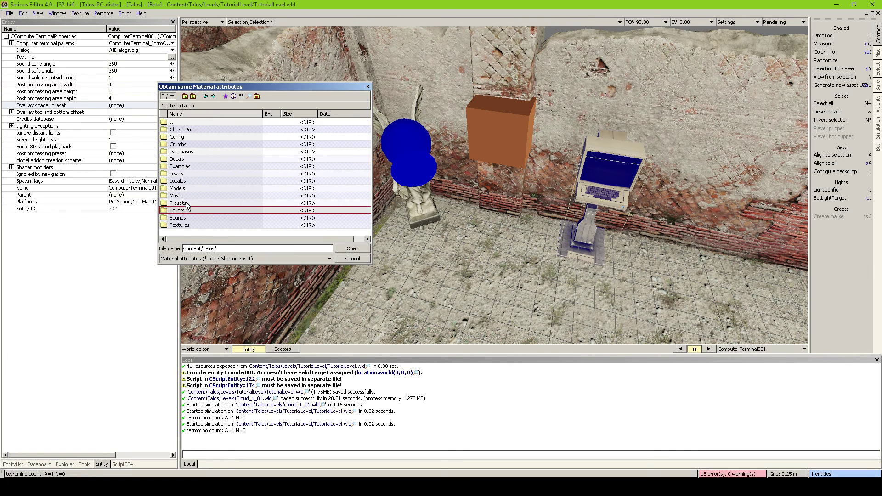
double_click(186, 203)
double_click(189, 211)
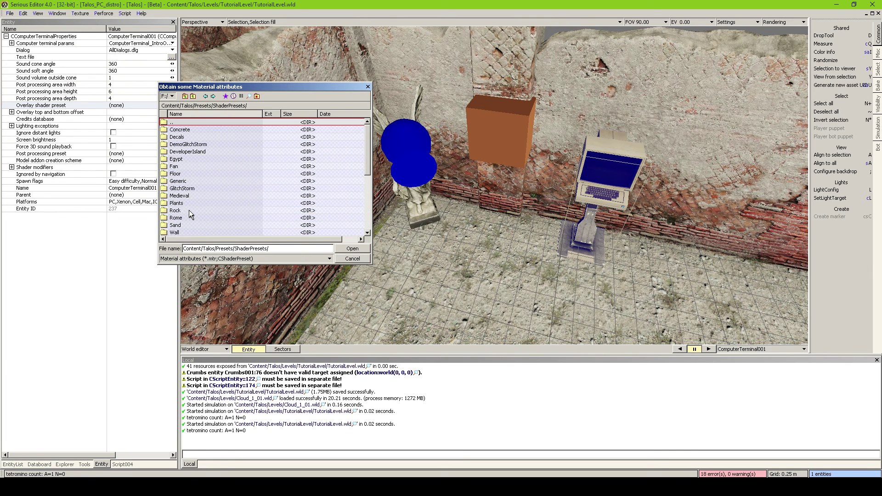
scroll(189, 211, "down", 5)
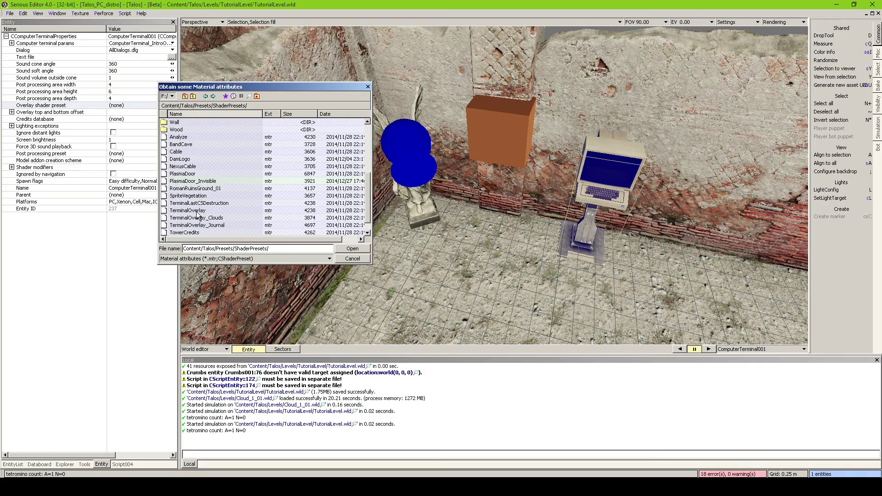
double_click(197, 210)
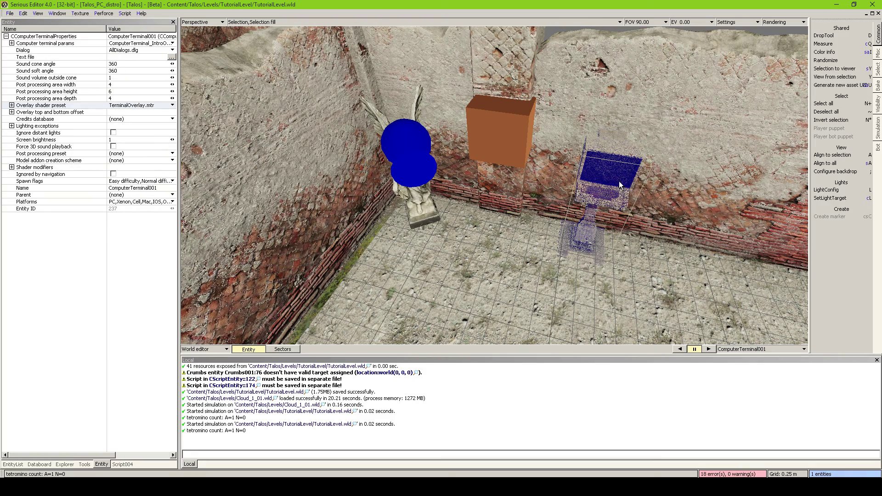
- Playtest the level to check how the computer terminal appears in the game, and end the simulation
middle_click_drag(475, 244, 524, 236)
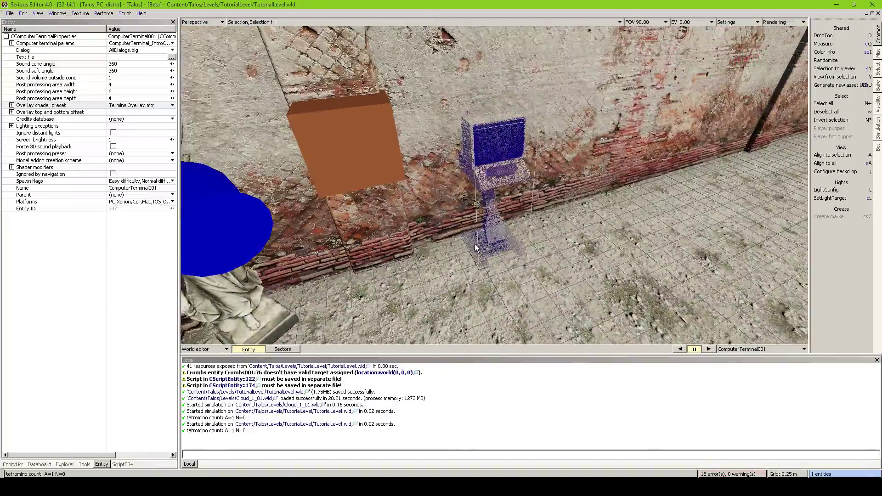
key("ctrl+g")
key("s")
key("grave")
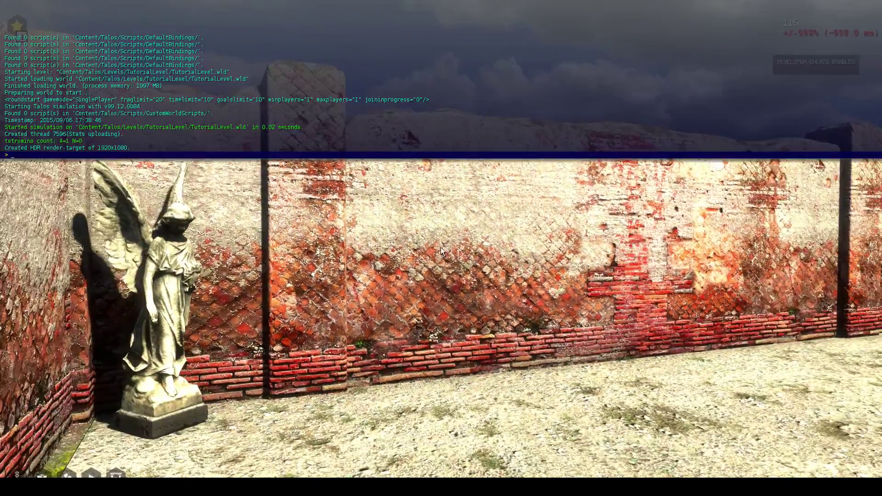
key("Escape")
key("Escape")
mouse_move(440, 248)
middle_mouse_down()
mouse_move(473, 251)
mouse_move(428, 241)
mouse_move(439, 249)
middle_mouse_up()
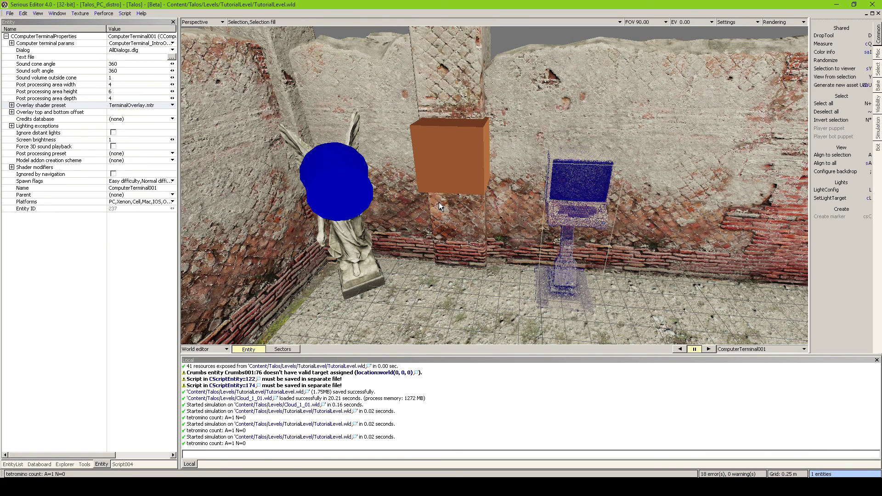
- In File Explorer, browse to The Talos Principle's Content/Talos/Levels/TutorialLevel folder and open MyDialogs.dlg in Notepad++
key("super+e")
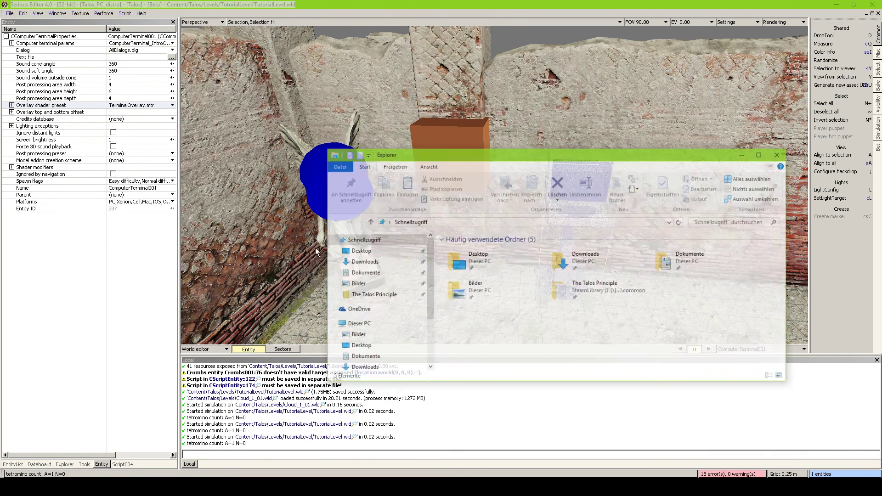
left_click(372, 295)
left_click_drag(531, 148, 480, 94)
double_click(424, 214)
double_click(424, 205)
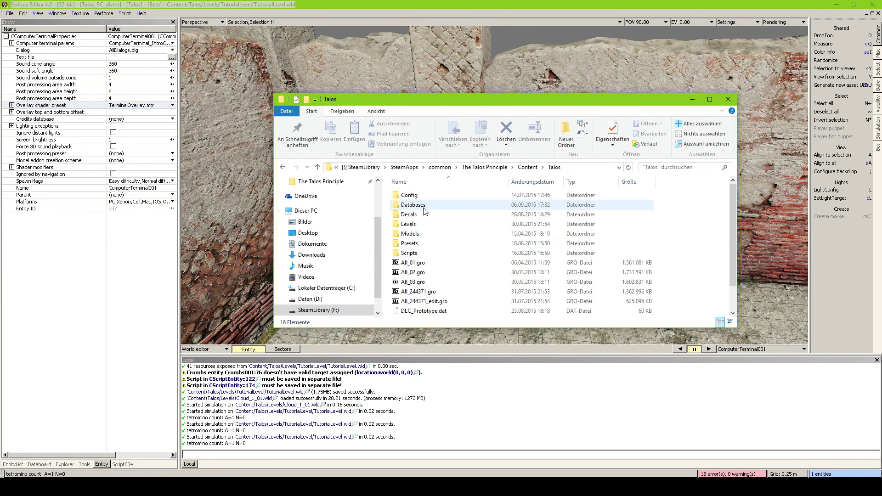
double_click(423, 233)
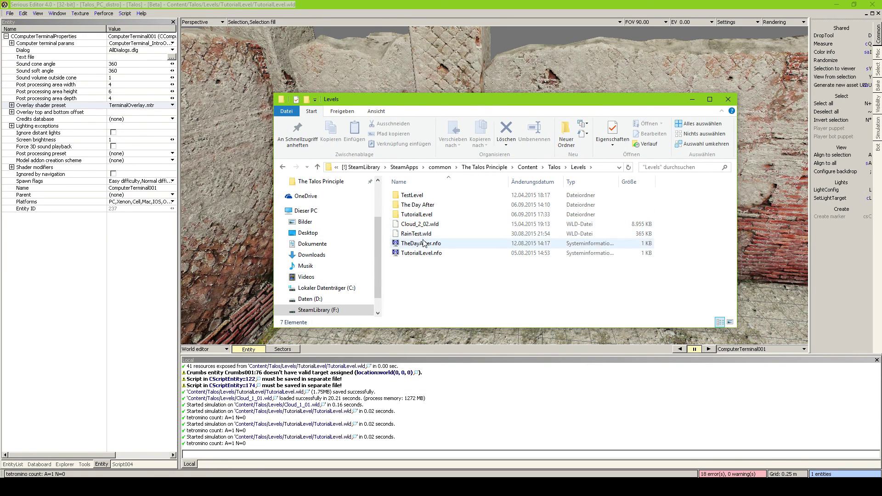
double_click(417, 214)
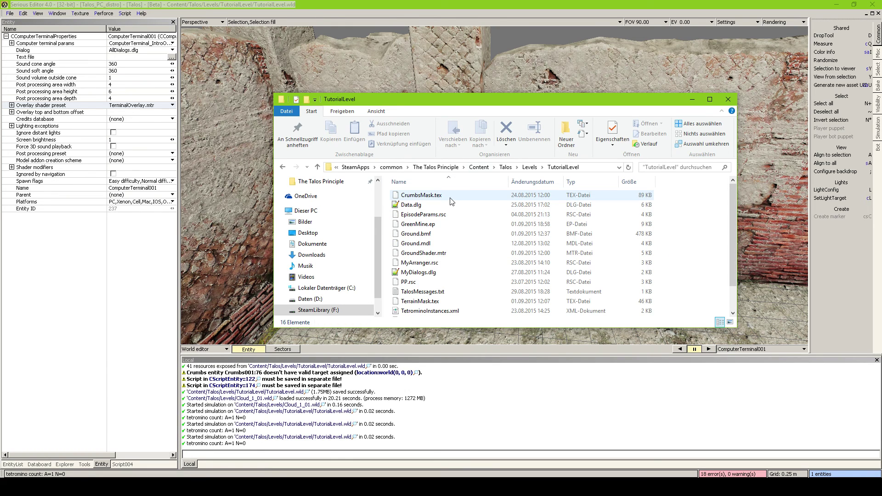
scroll(438, 230, "down", 1)
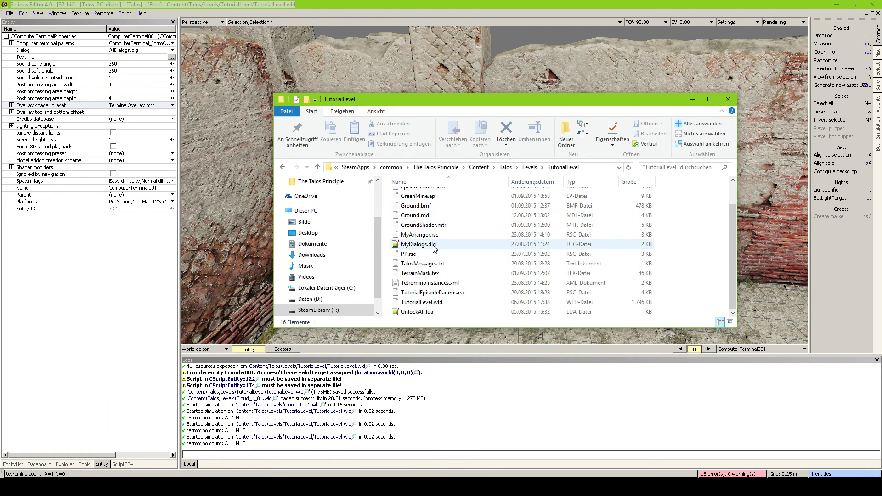
double_click(452, 245)
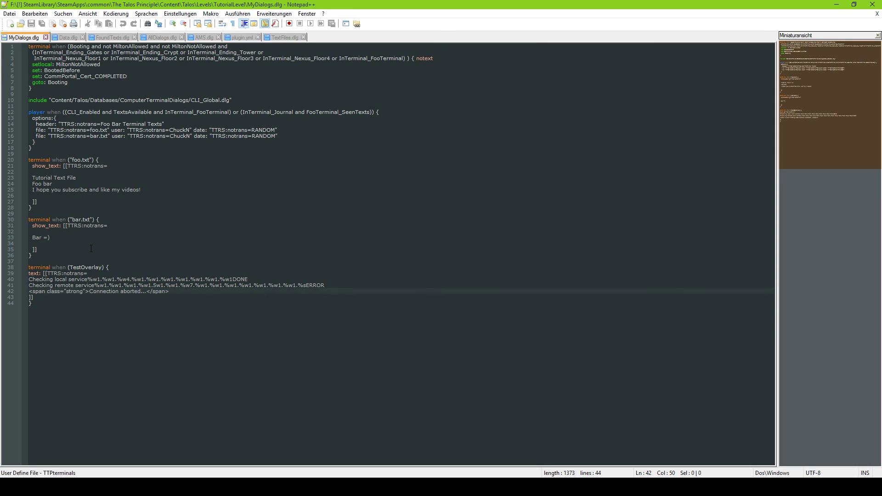
- Start a new dialog entry below the TestOverlay block in MyDialogs.dlg with the condition terminal when (Tutorial)
left_click(84, 307)
key("Return")
type("t")
key("BackSpace")
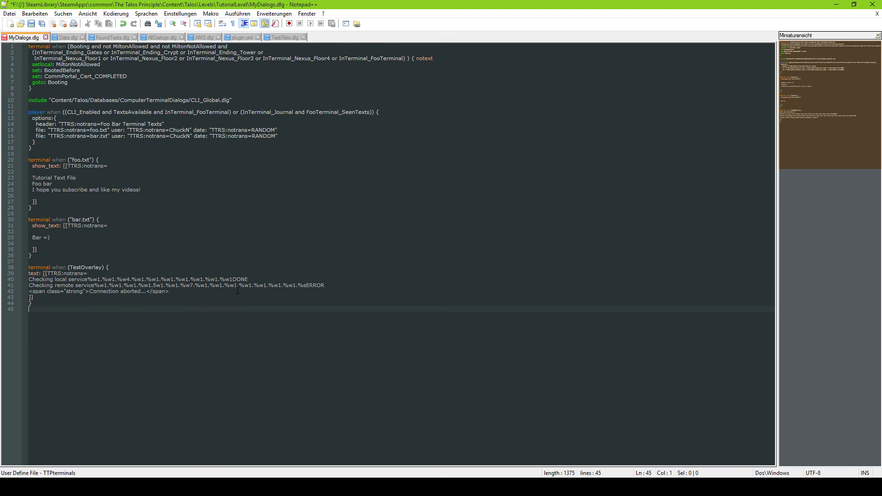
key("Return")
type("terminal when (")
type("Tutorial")
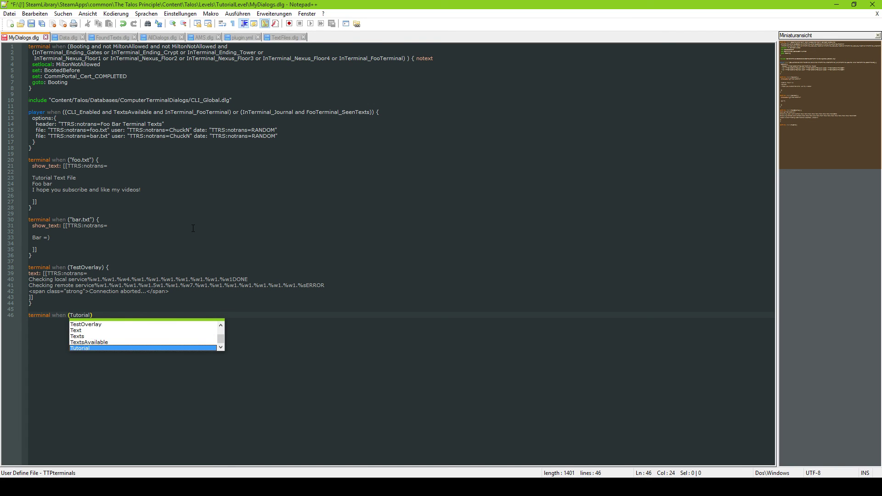
key("Right")
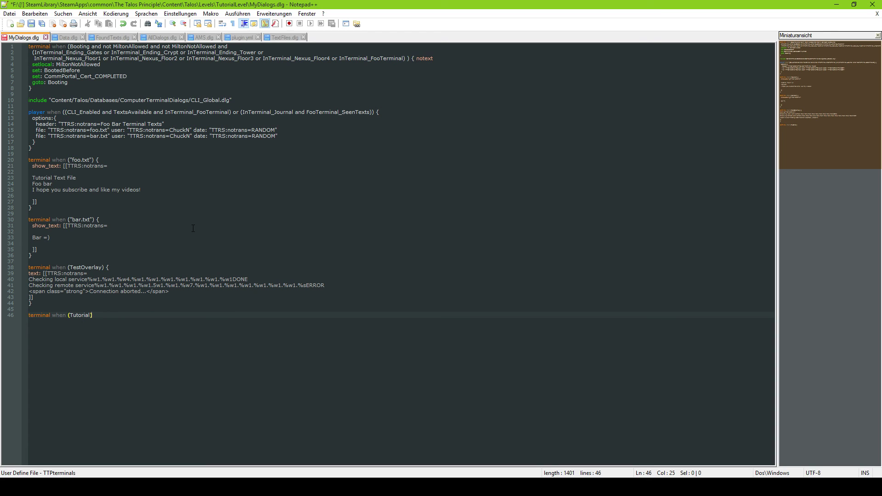
- Open the Tutorial block with braces and add a text: [[TTRS:notrans= entry with an empty line before its closing brackets
type("{")
key("Return")
type("text: [[")
key("Return")
key("Return")
type("TTRS:notrans=")
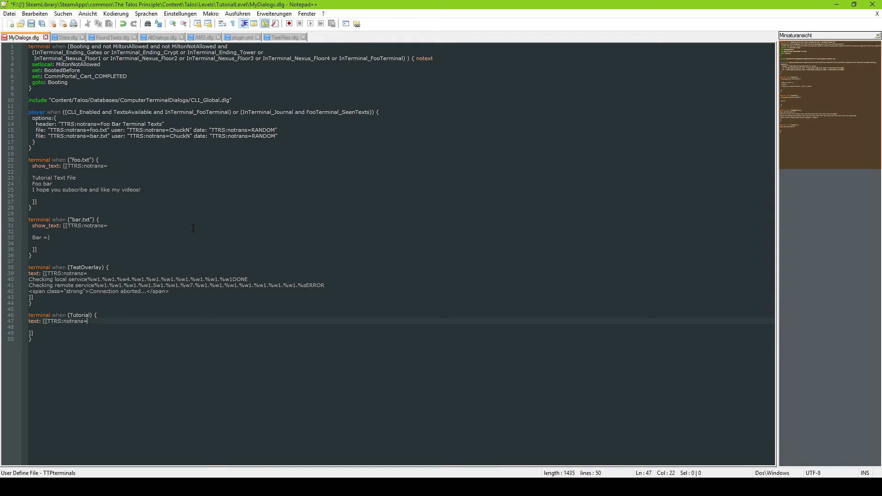
key("Down")
- Delete the whole terminal when (TestOverlay) block and the surplus blank line
left_click_drag(39, 306, 26, 261)
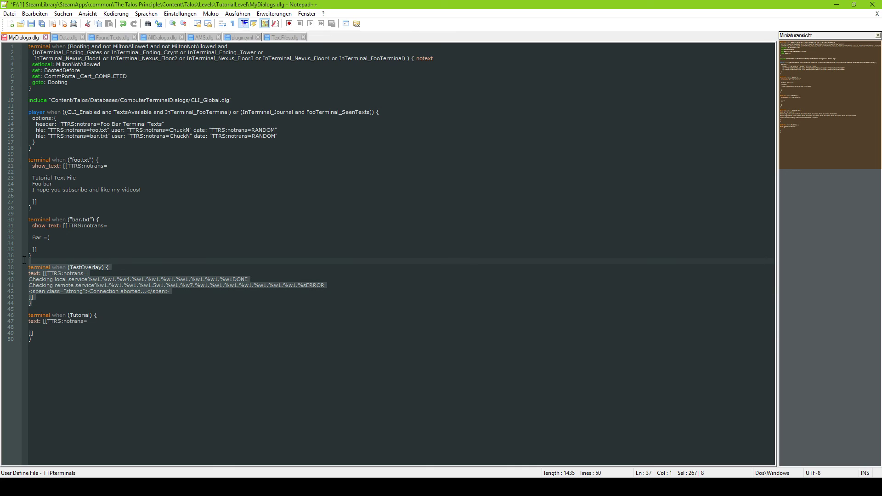
key("Delete")
key("Delete")
- Write the Tutorial text's first line as "Initializing YouTube tutorial series" followed by twelve "%w1." pauses and "%w1Done"
left_click(54, 279)
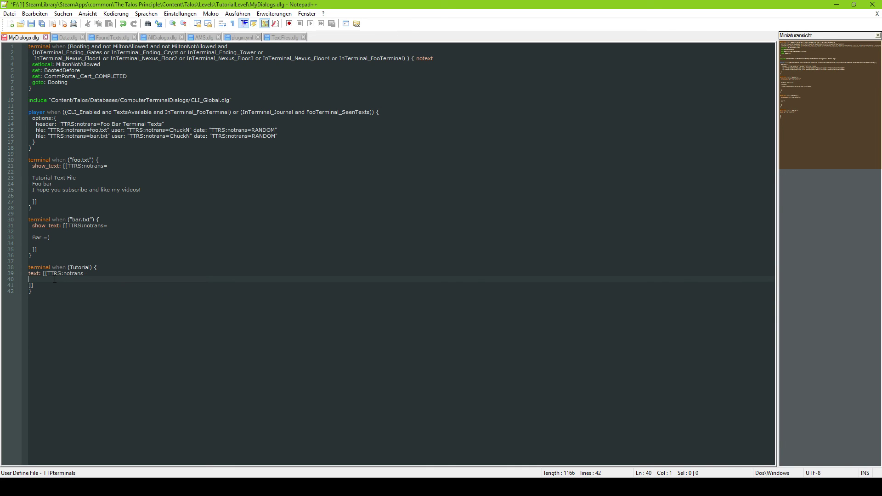
type("In tializing YouTube tutorial series%")
type("w1")
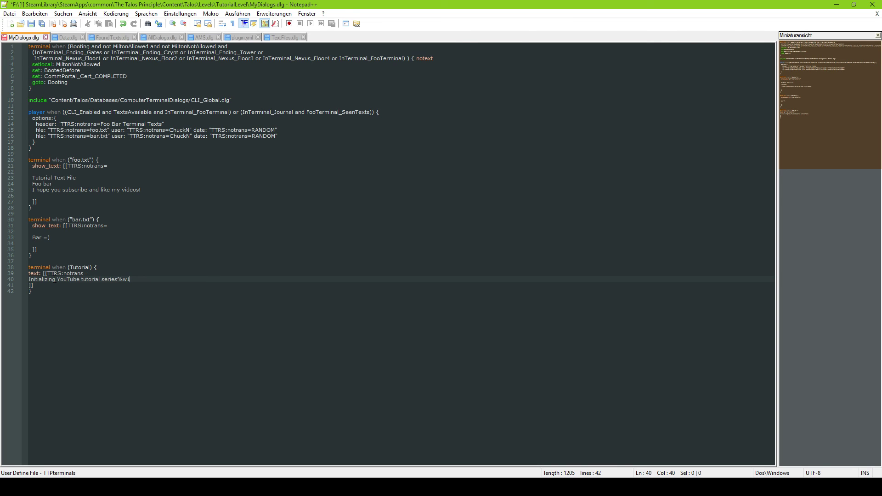
type(".%w1")
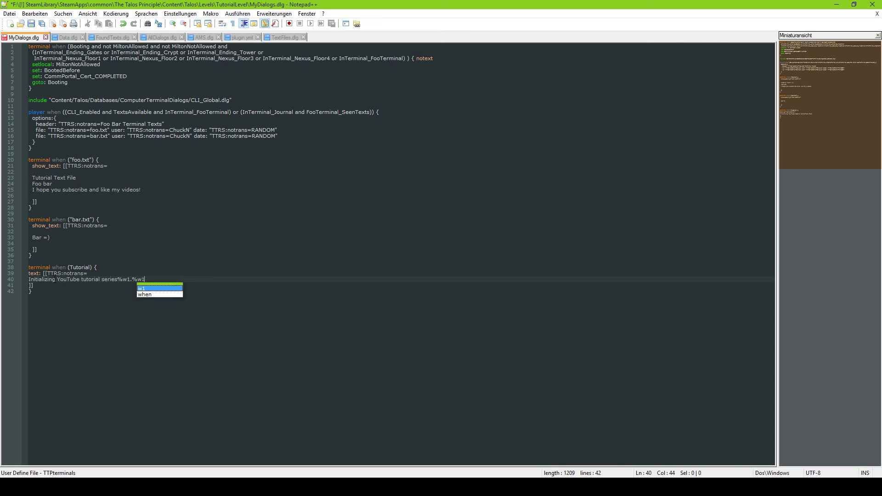
type(".%w1.%w1.%w1.%")
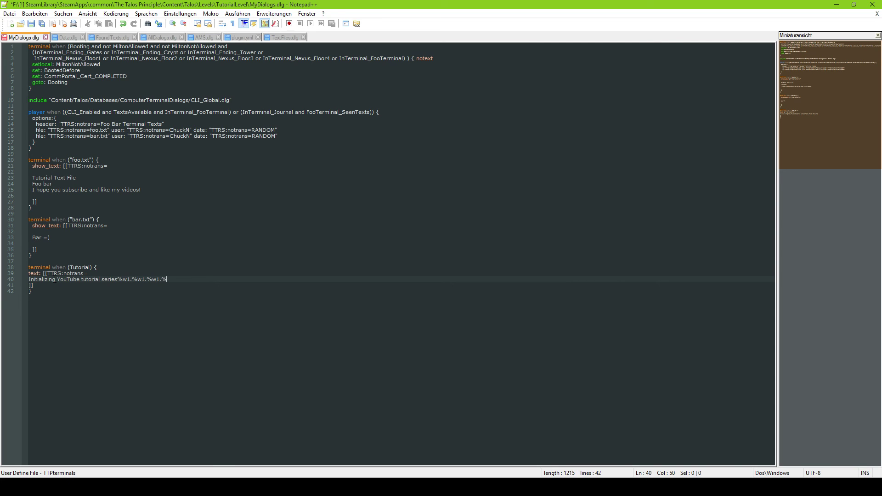
type("%w1.%w1.%w1.%")
type("w1.%w1:")
type("%w1.")
type("%w1Done")
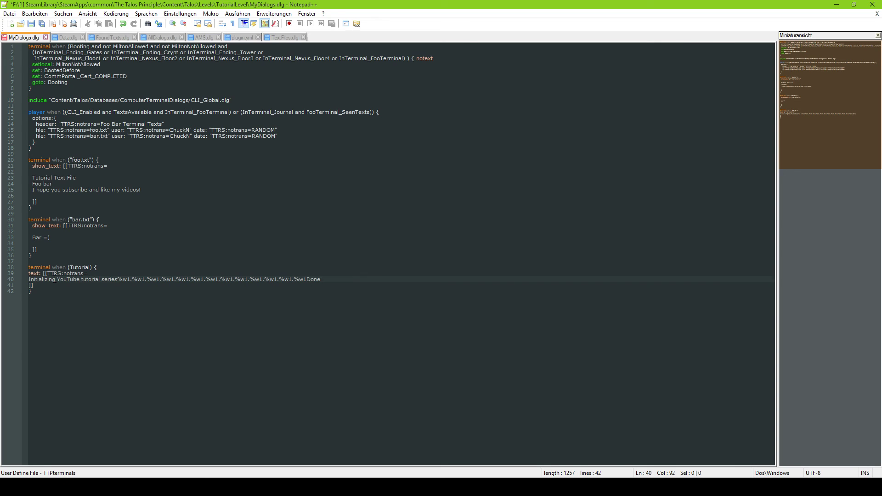
- Add a second text line "Hoping that you like my videos" followed by seven "%w1." pauses
key("Return")
type("Hoping that you like my videso")
key("BackSpace")
key("BackSpace")
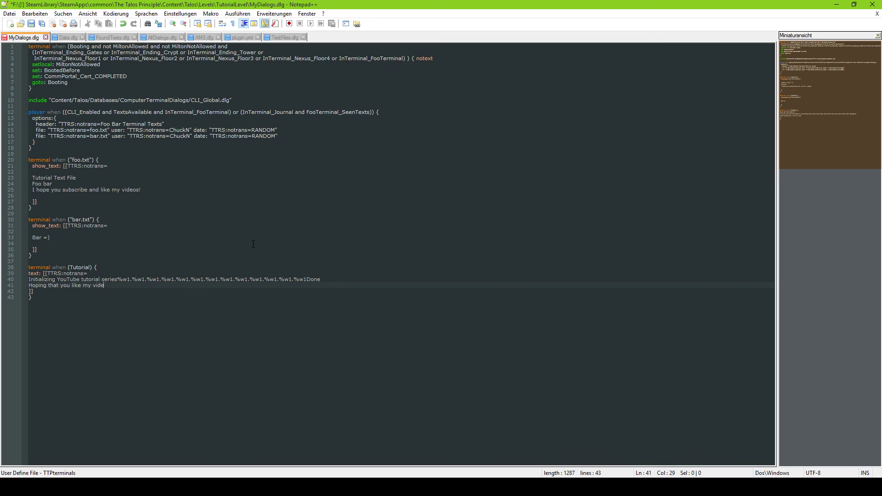
type("os%w1.%wq.1.%w1.%w1.%w1.5")
key("BackSpace")
type("%w1.%w")
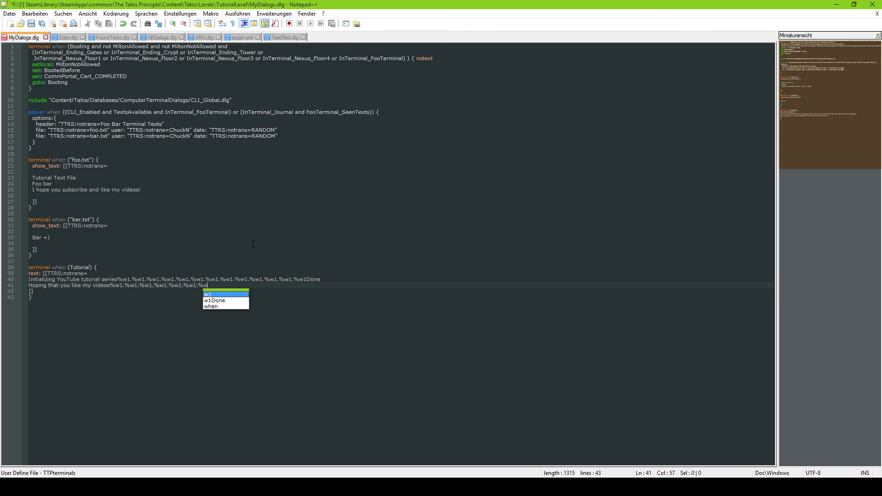
type("1.")
key("Return")
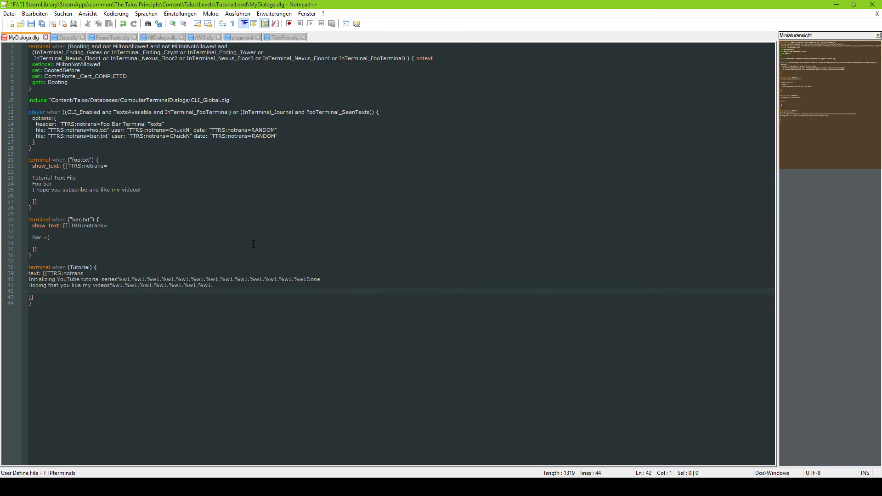
- Add the text lines "Foo%w5" and "Bar%w4" and a separator line of nine equals signs
type("FOo")
key("BackSpace")
key("BackSpace")
type("oo%w5")
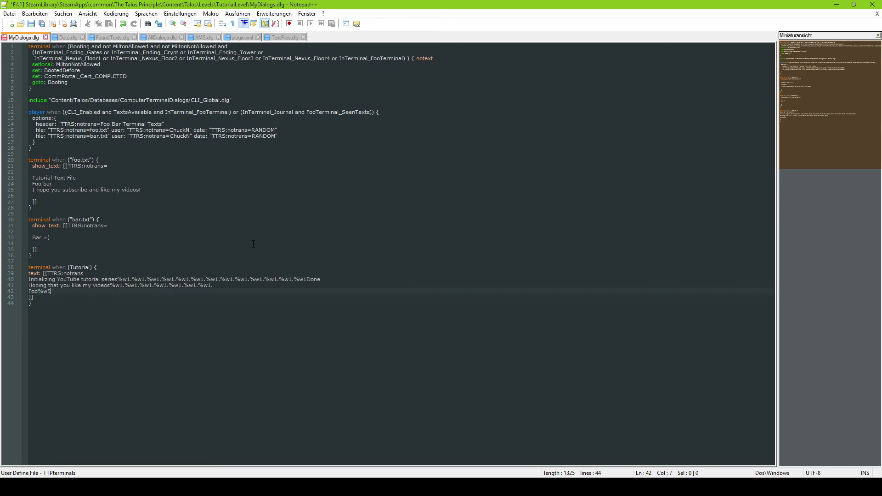
key("Return")
type("B")
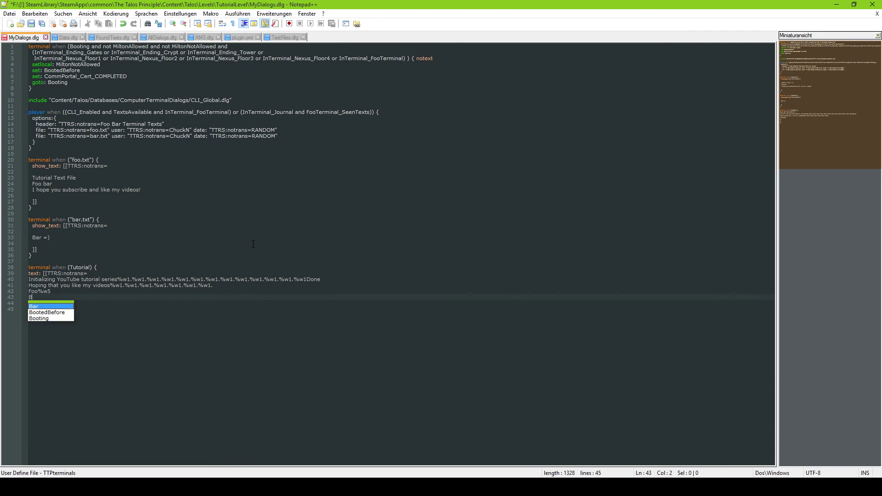
type("ar%w4")
key("Return")
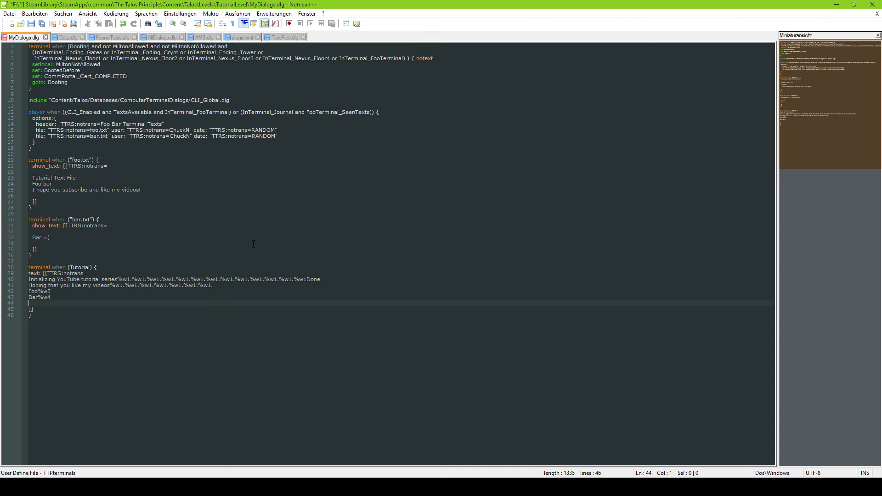
type("=========")
key("Return")
- Add the closing text line "Exiting%w1.%w6.%w10Bye!" and save MyDialogs.dlg
type("E")
type("%")
key("BackSpace")
type("Exiting%s")
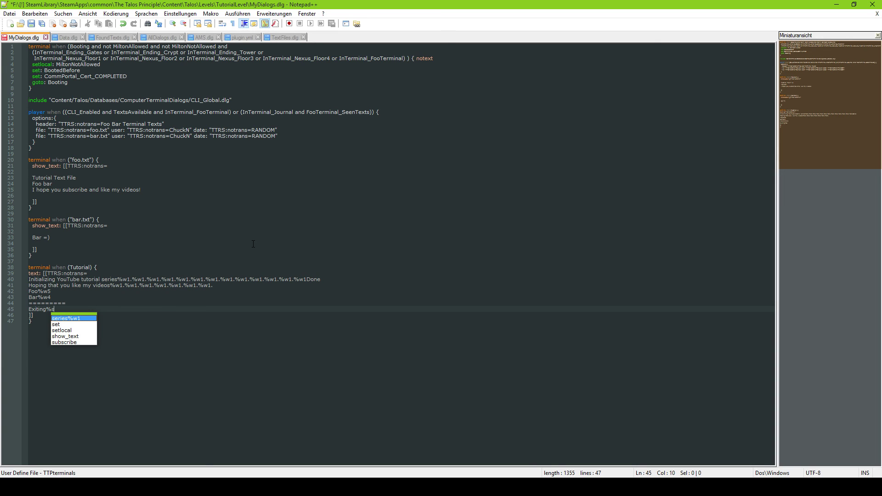
key("BackSpace")
key("BackSpace")
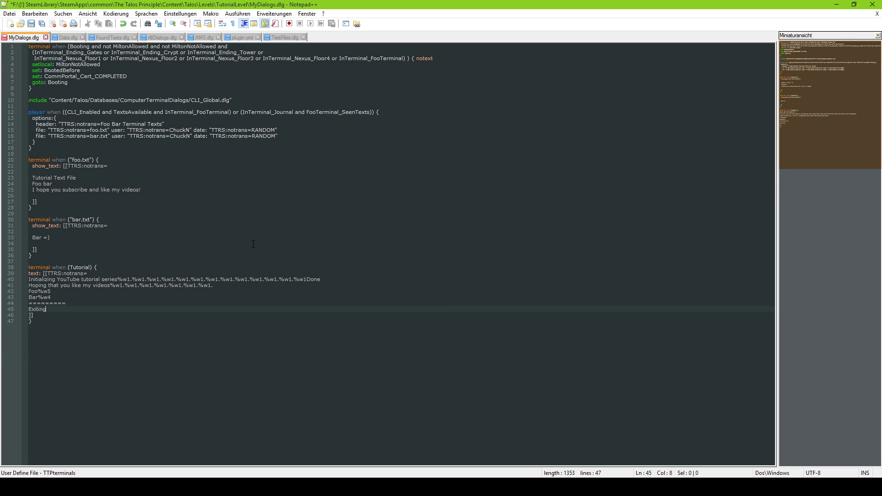
type("%w1.%w")
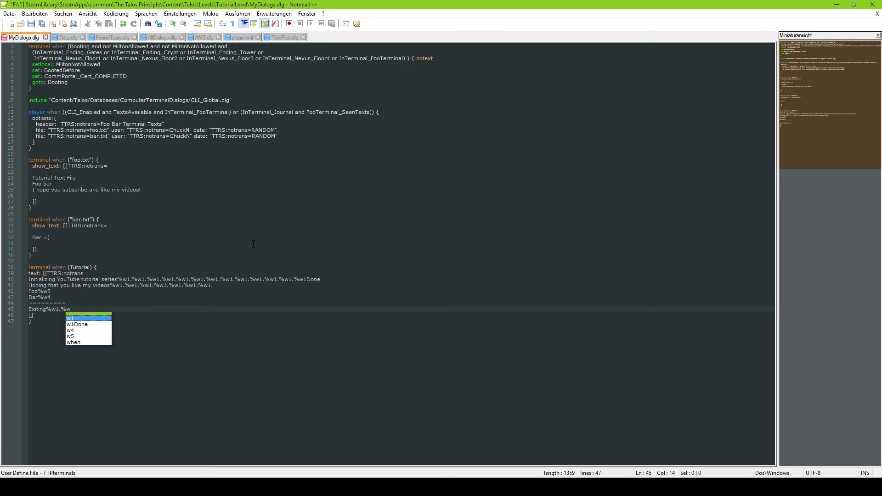
type("6.%w")
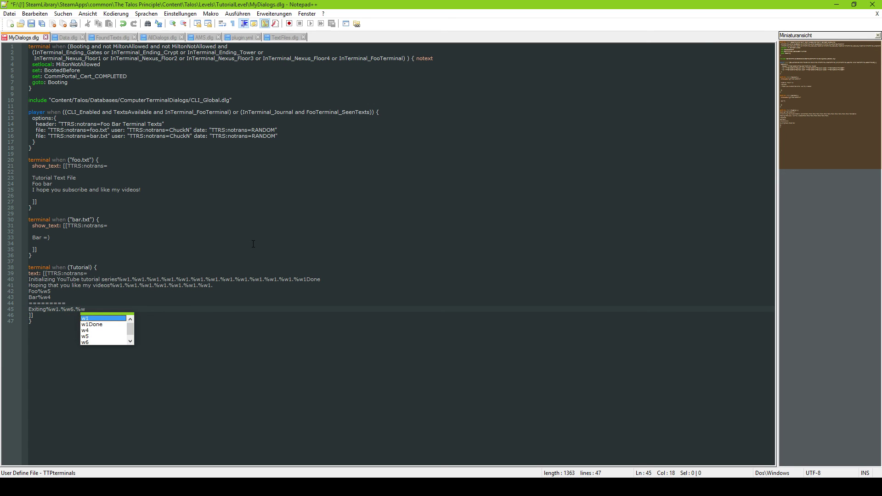
type("10")
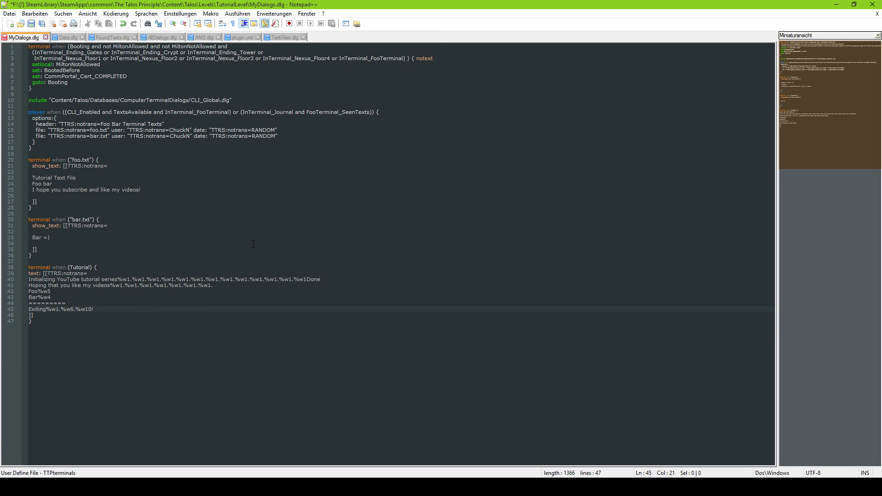
type("Bye")
key("ctrl+s")
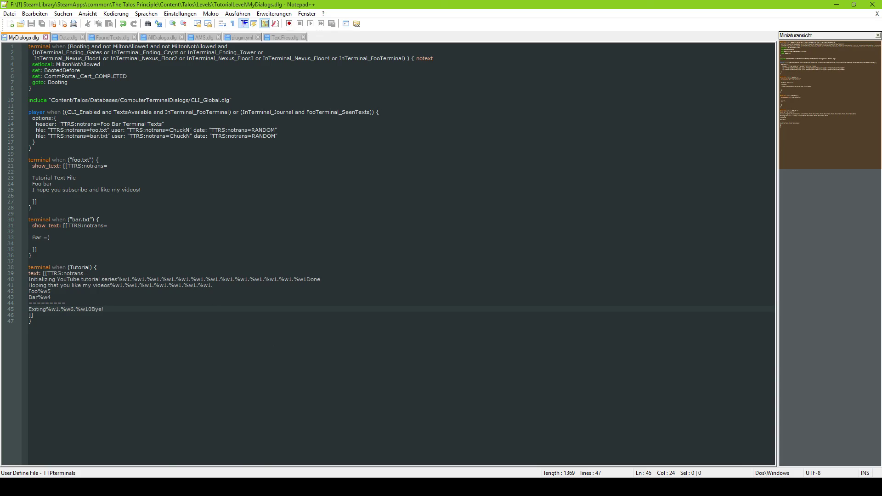
- Switch to Serious Editor, select the FooTerminal under the brick arch, and clear its Dialog setting to None
left_click(215, 487)
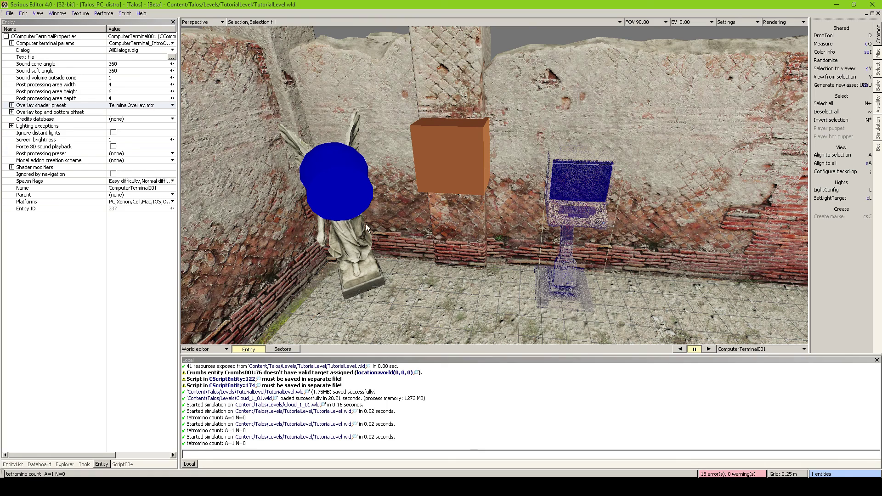
right_click_drag(357, 192, 321, 161)
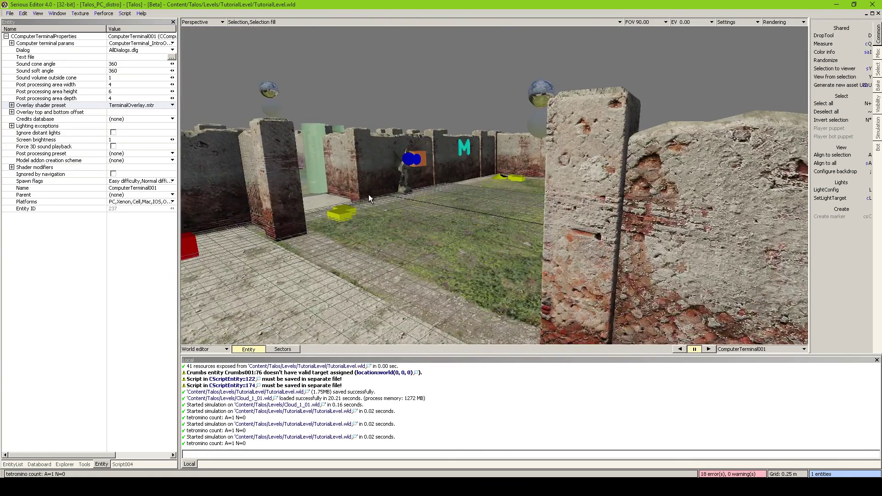
key("ctrl+f")
scroll(385, 220, "down", 1)
scroll(385, 221, "down", 20)
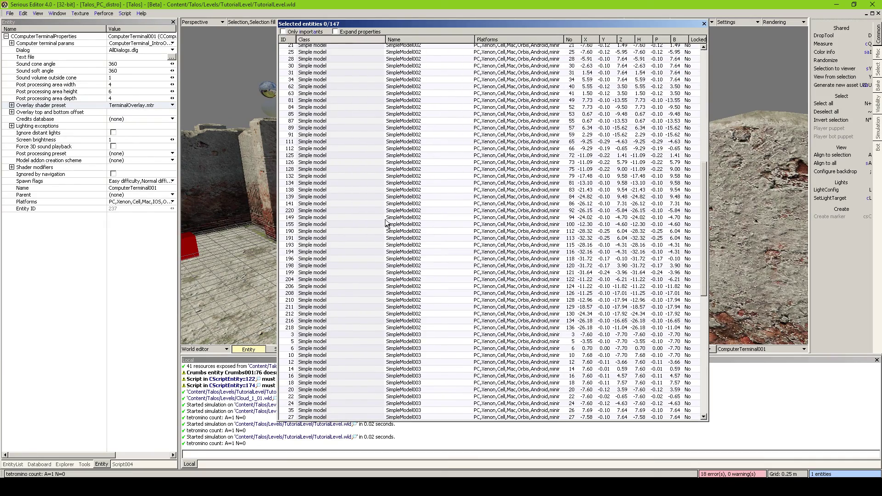
left_click(705, 23)
right_click_drag(643, 115, 519, 163)
left_click(519, 164)
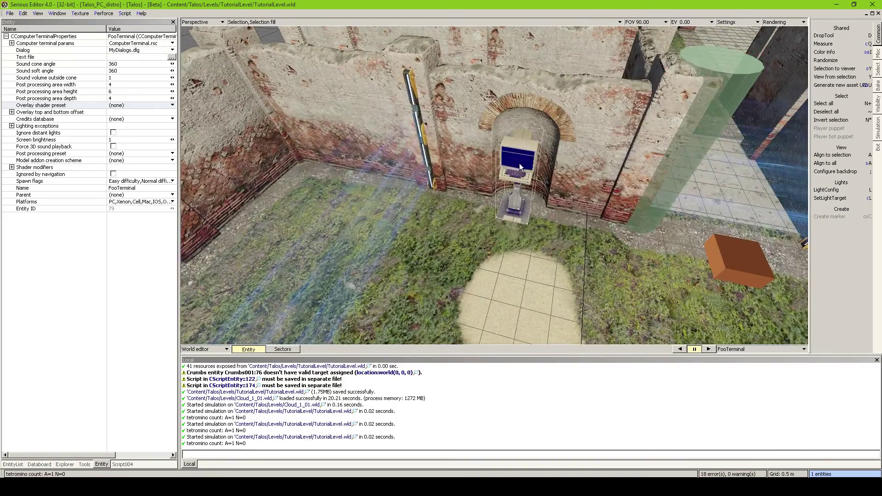
left_click(145, 51)
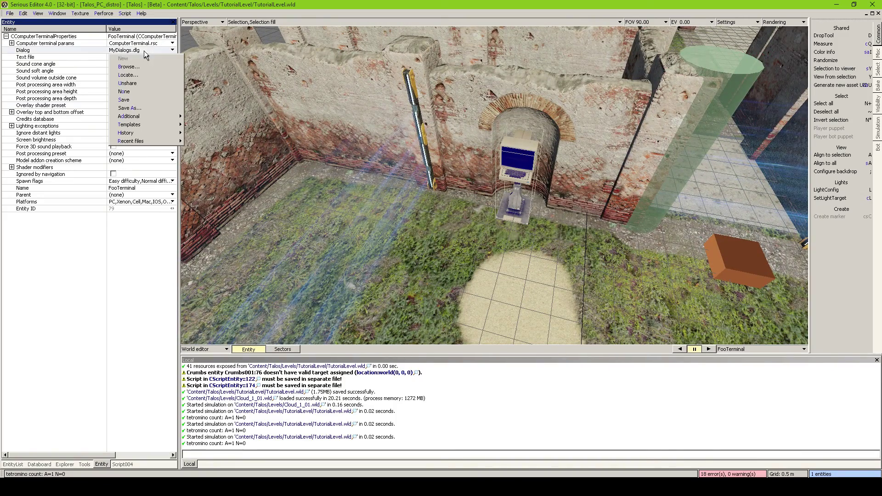
left_click(131, 91)
- Select the World info entity from the entity list and clear the Journal terminal dialog in its world params
right_click_drag(494, 145, 528, 163)
key("ctrl+f")
scroll(476, 187, "down", 20)
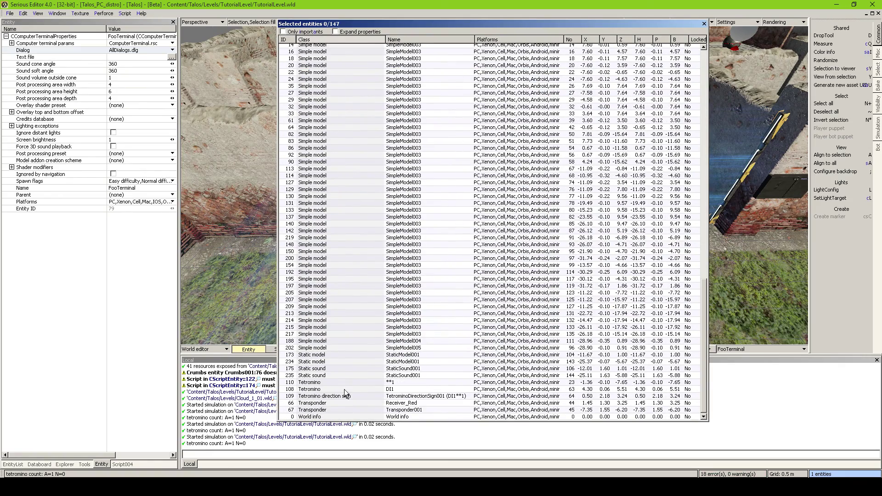
double_click(323, 417)
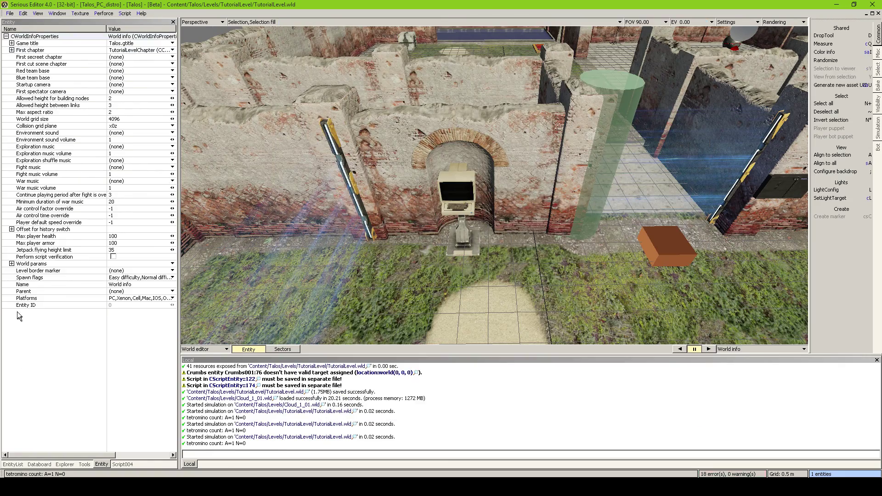
left_click(12, 264)
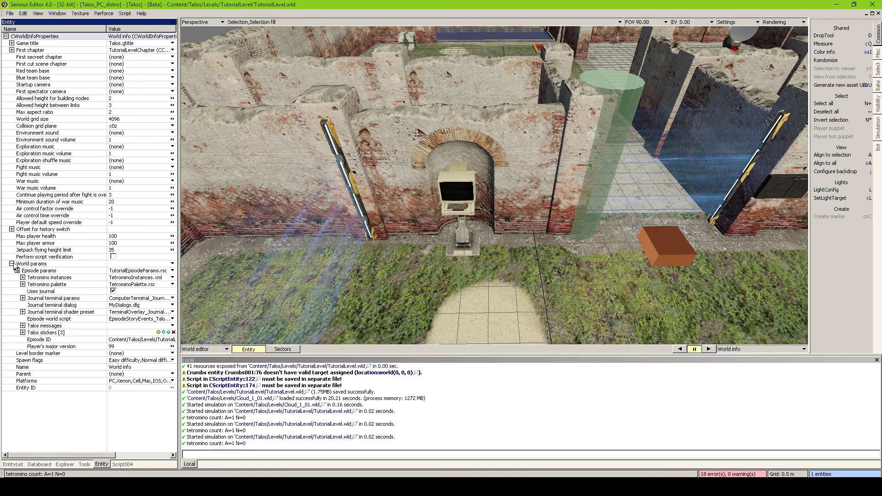
right_click(125, 306)
left_click(124, 347)
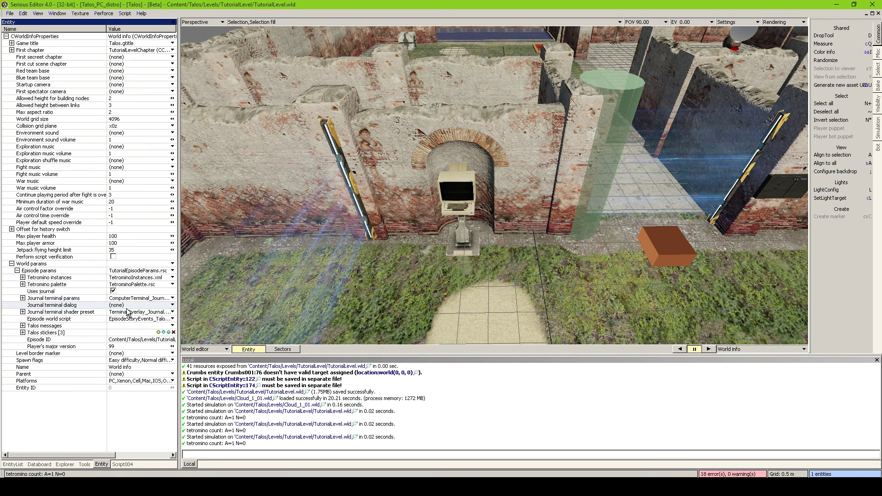
- Set the World info's Journal terminal dialog to MyDialogs.dlg from Content/Talos/Levels/TutorialLevel
right_click(128, 307)
left_click(129, 322)
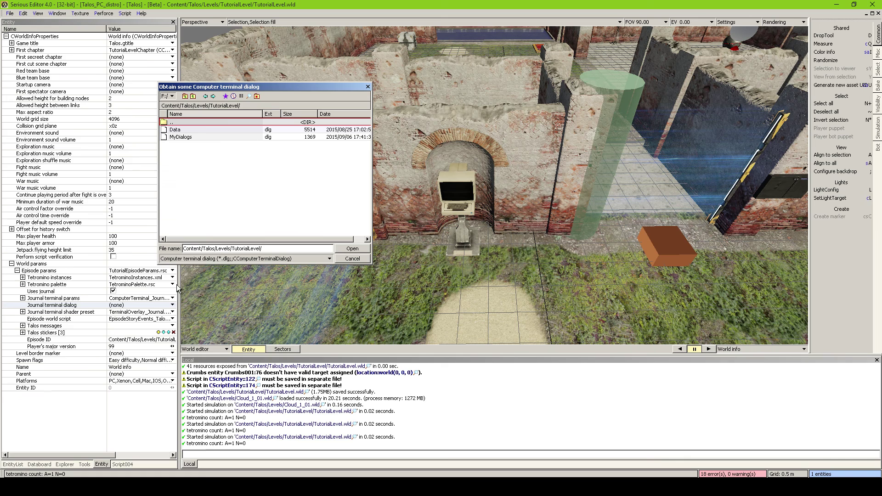
left_click(181, 138)
double_click(183, 139)
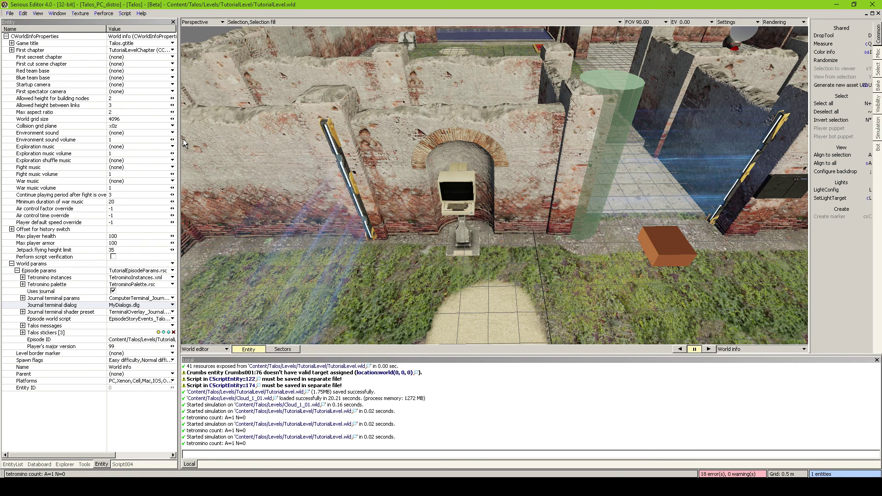
- Set the Dialog of the FooTerminal under the brick arch to MyDialogs.dlg from Content/Talos/Levels/TutorialLevel
left_click(453, 195)
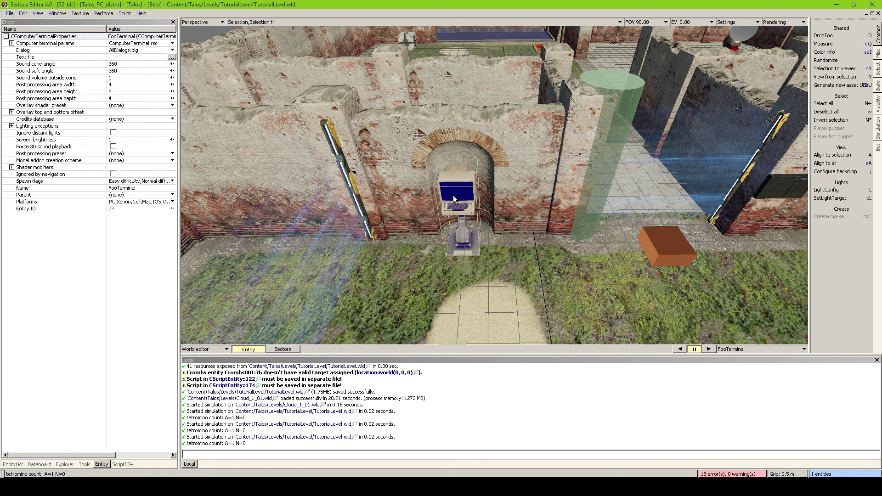
left_click(138, 50)
left_click(137, 69)
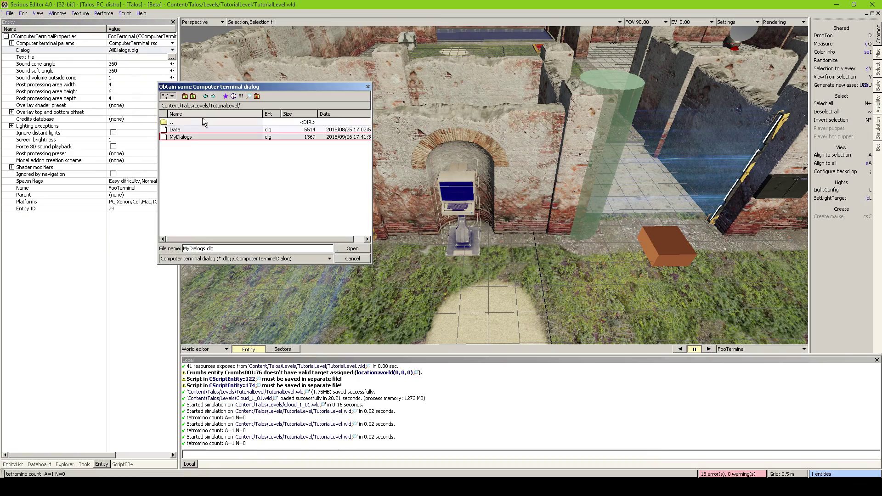
double_click(189, 137)
- Select ComputerTerminal001 beside the angel statue and set its Dialog to MyDialogs.dlg
middle_click_drag(327, 149, 474, 152)
left_click(475, 152)
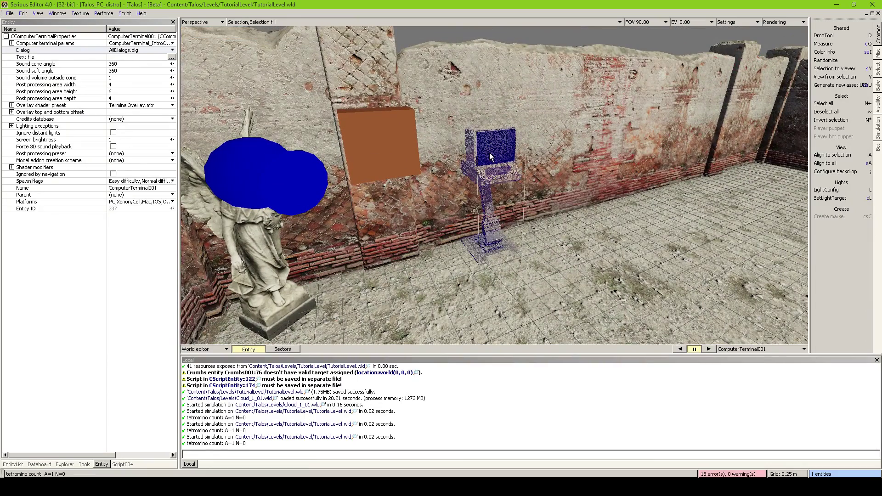
left_click(128, 51)
left_click(128, 67)
double_click(190, 137)
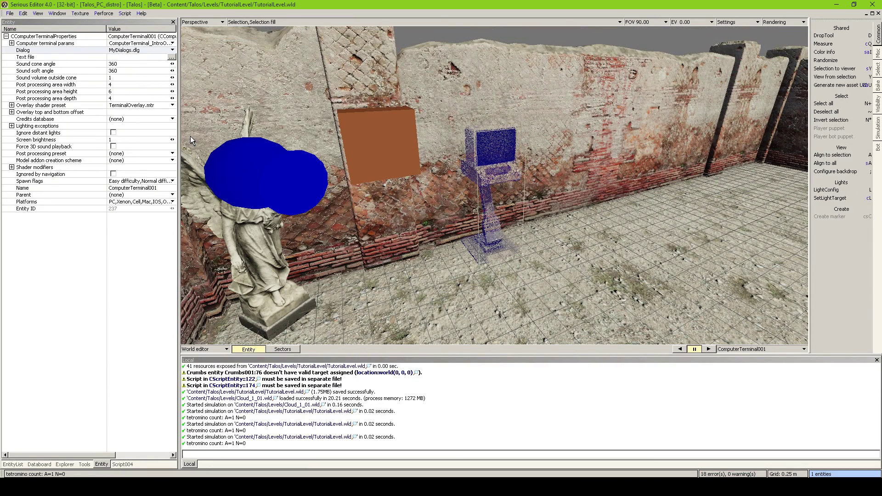
- Open the code of Script004 and add a variable named terminal below the Wait line, linked to the ComputerTerminal001 entity
scroll(371, 141, "down", 2)
left_click(370, 150)
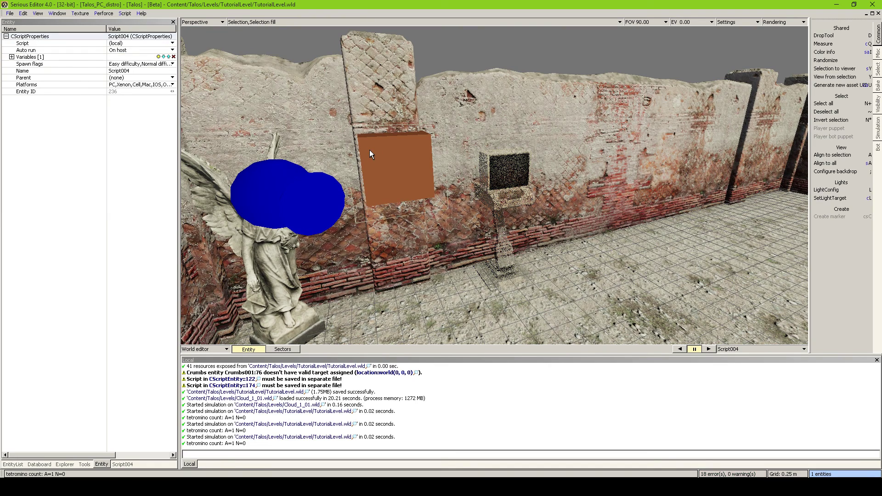
middle_click_drag(370, 150, 216, 150)
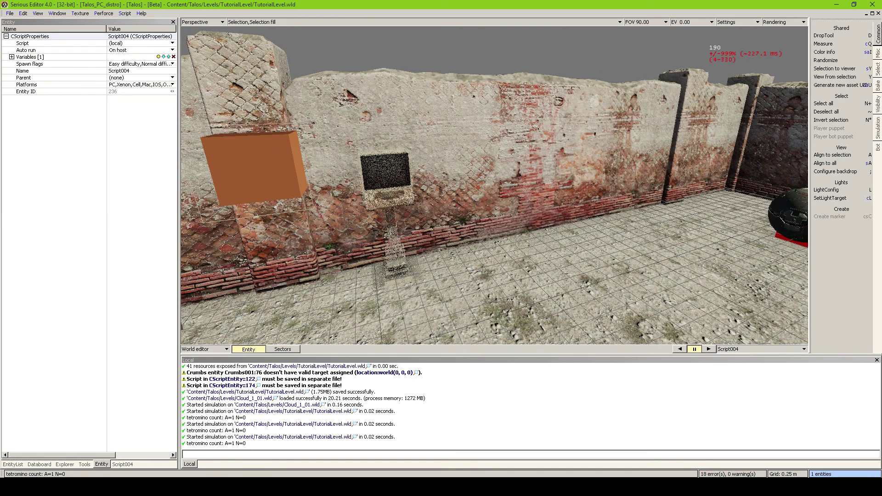
key("F4")
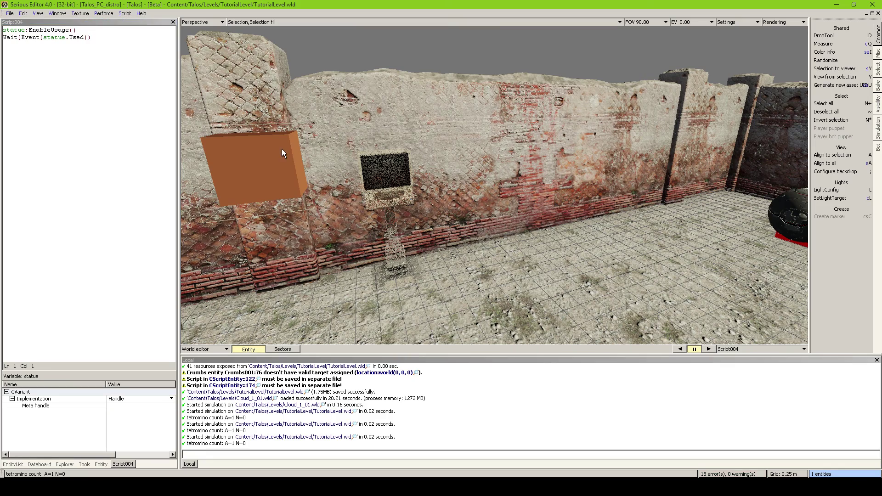
middle_click_drag(282, 150, 193, 150)
left_click(19, 95)
left_click(127, 40)
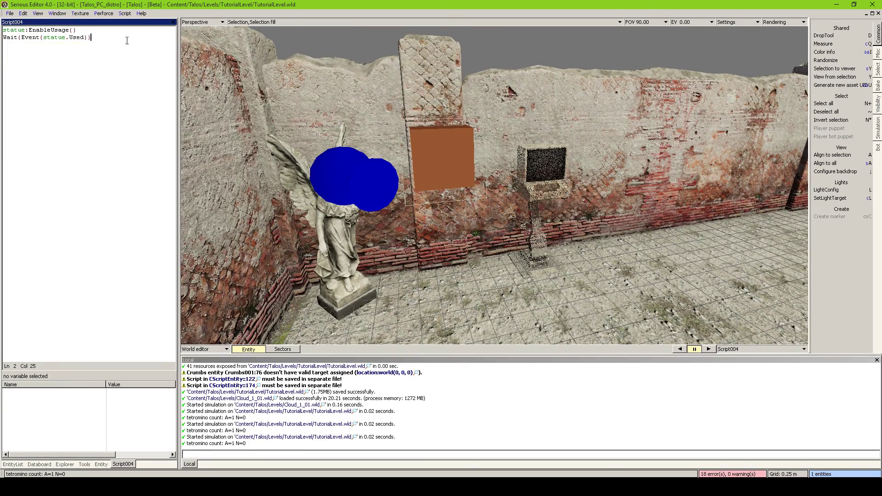
key("Return")
key("Return")
type("terminal")
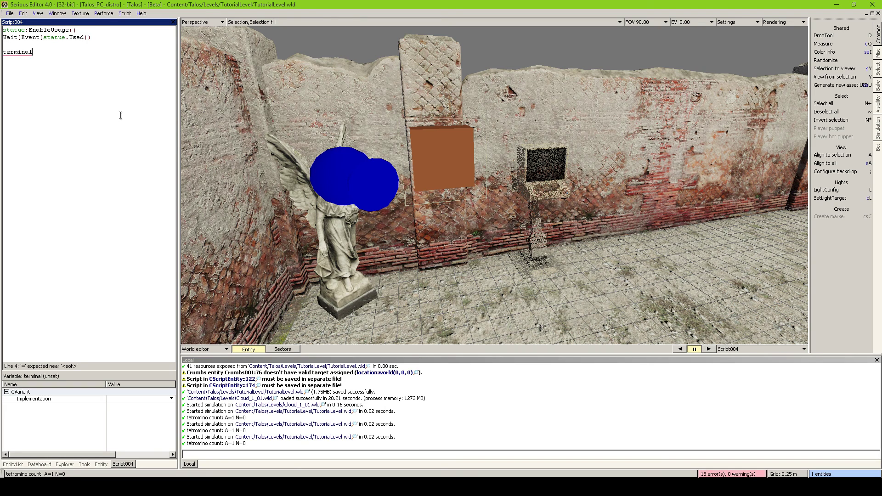
left_click_drag(526, 170, 18, 54)
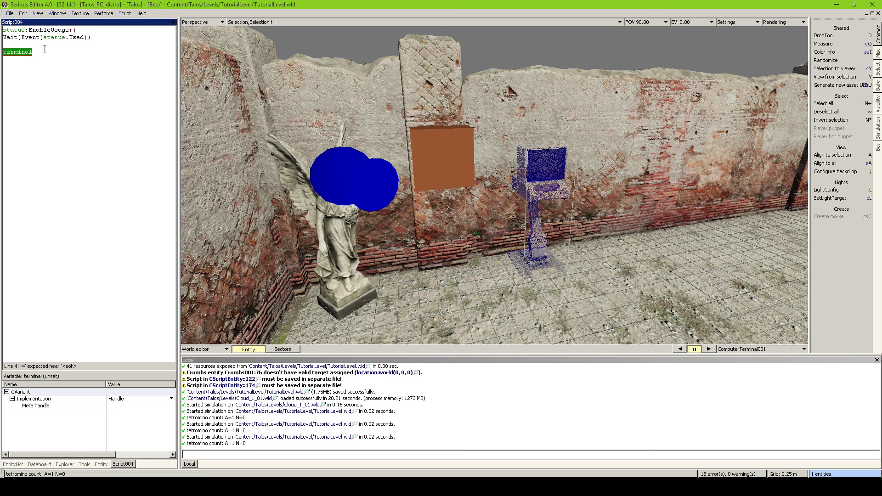
- Complete the terminal line as terminal:ClearTexts() and add terminal:EnableOverlayRendering(true) below it
type(":ClearTexts()")
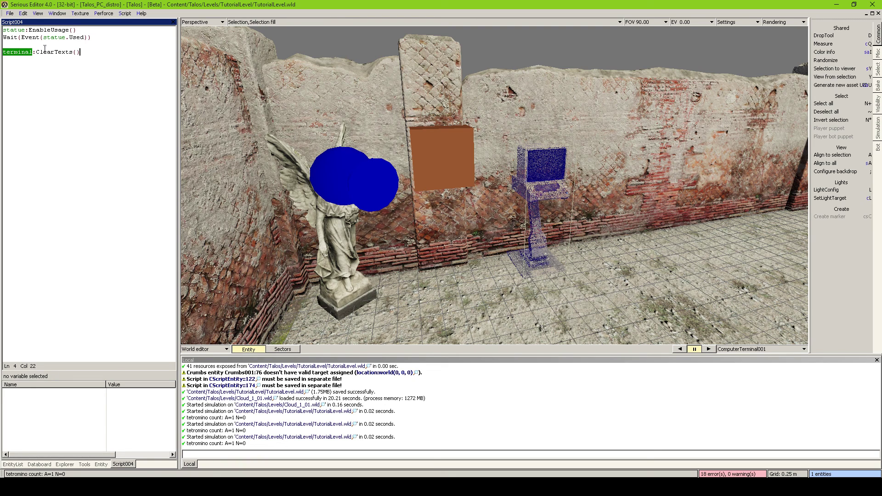
key("Return")
type("terminal:EnableO")
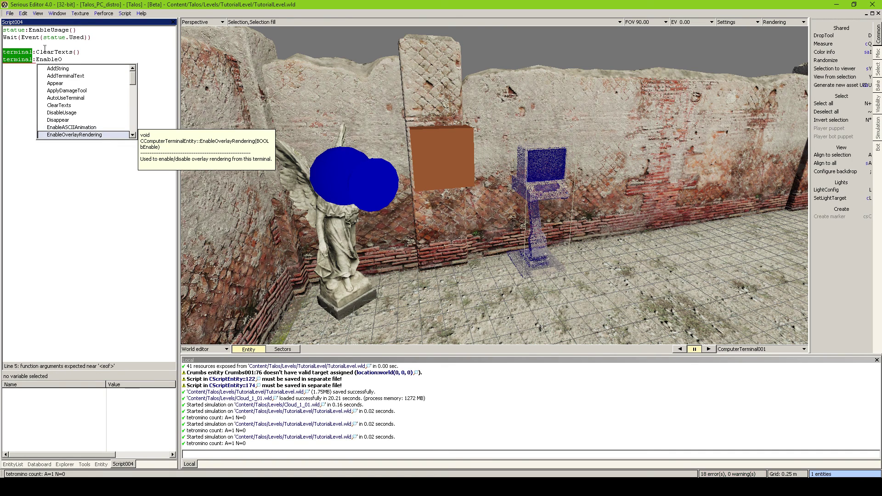
key("Return")
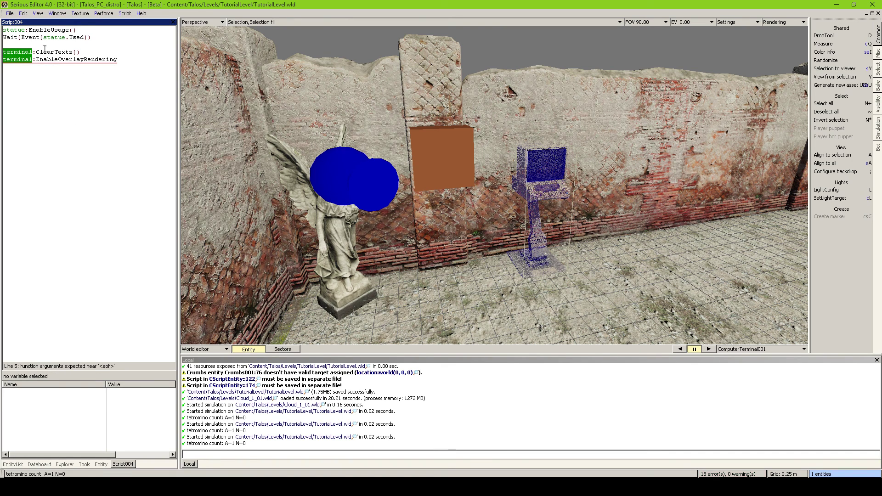
type("(true)")
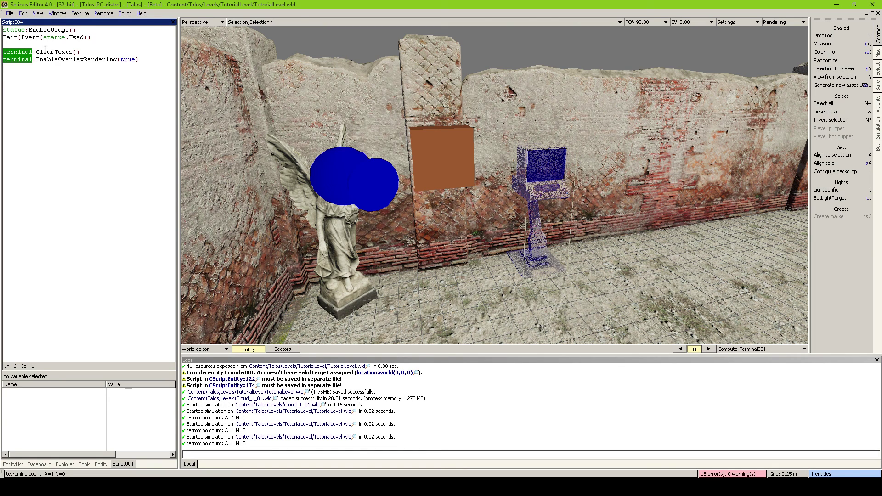
- Add the line terminal:AddTerminalText("Tutorial"), checking the label name in MyDialogs.dlg in Notepad++ before returning to Serious Editor
type("terminal:A")
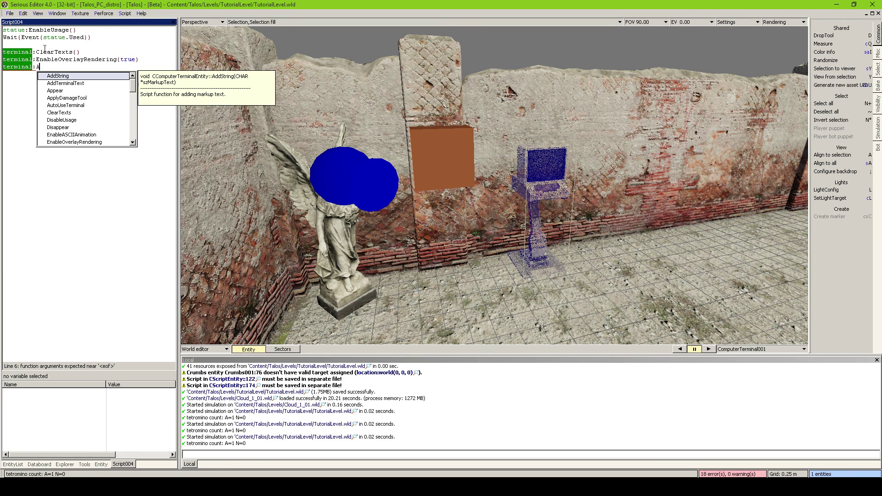
type("ddTerminalT")
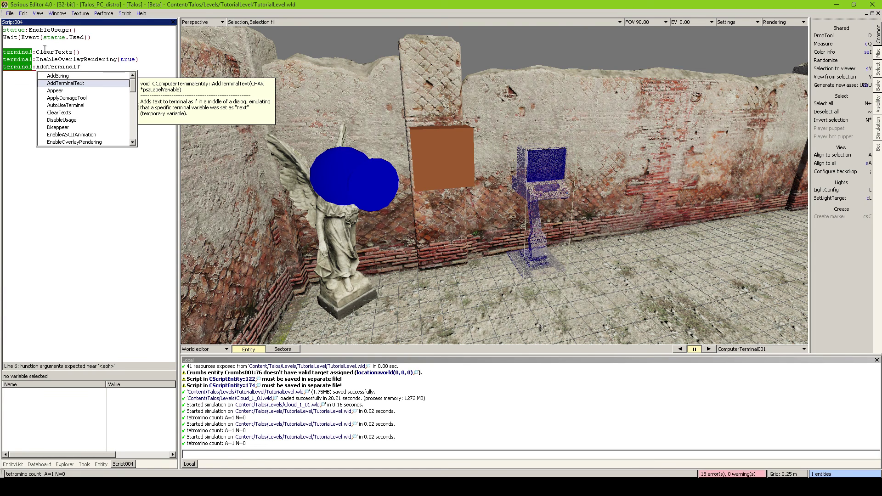
key("Return")
type("(")
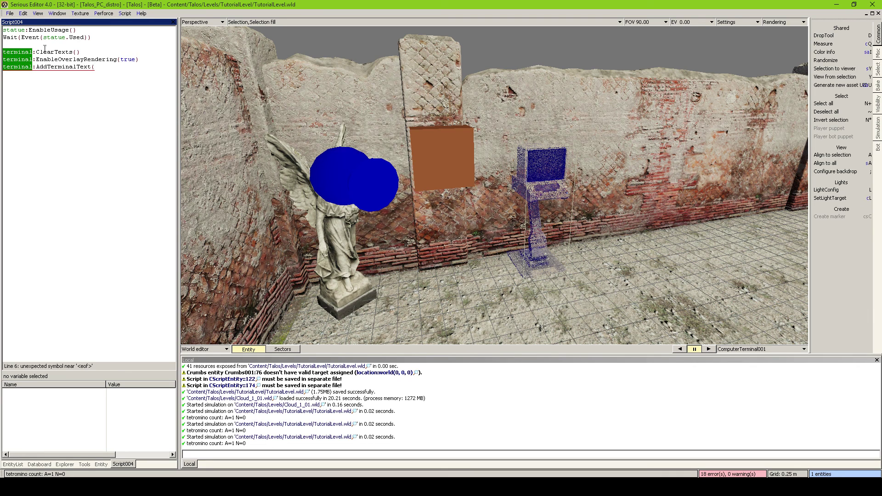
type("\"")
key("alt+Tab")
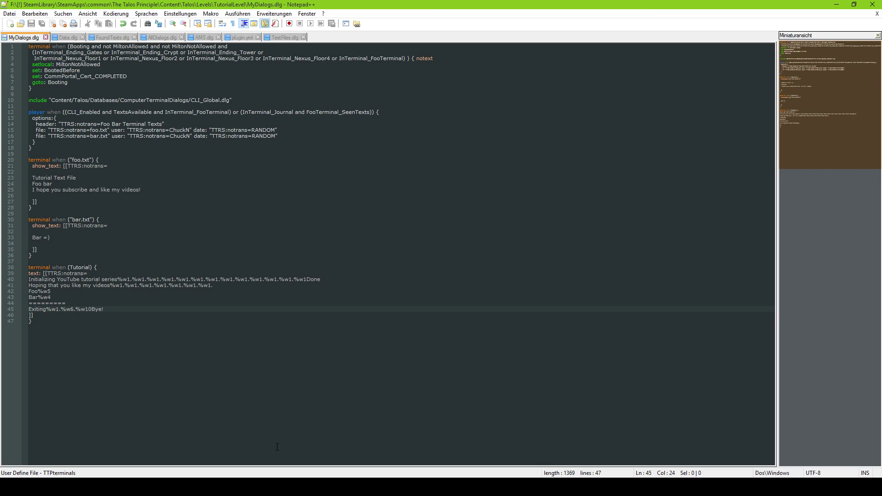
double_click(73, 267)
left_click(74, 267)
left_click(836, 4)
left_click(118, 69)
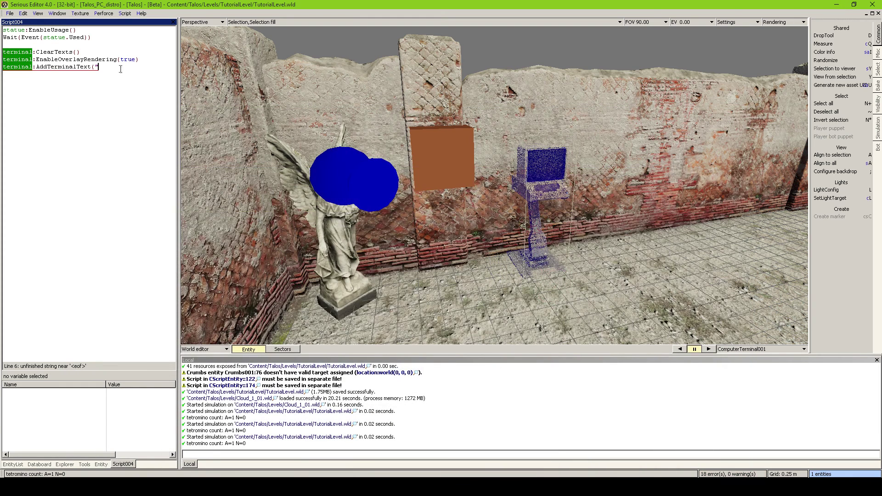
type("Tutorial\")")
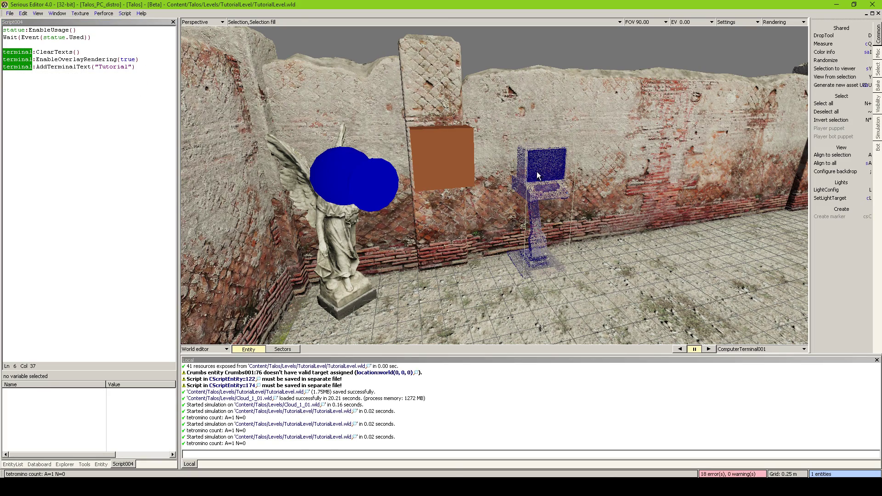
- Test-run the level, use the angel statue to trigger the overlay text, check the console log, and return to the editor
key("ctrl+g")
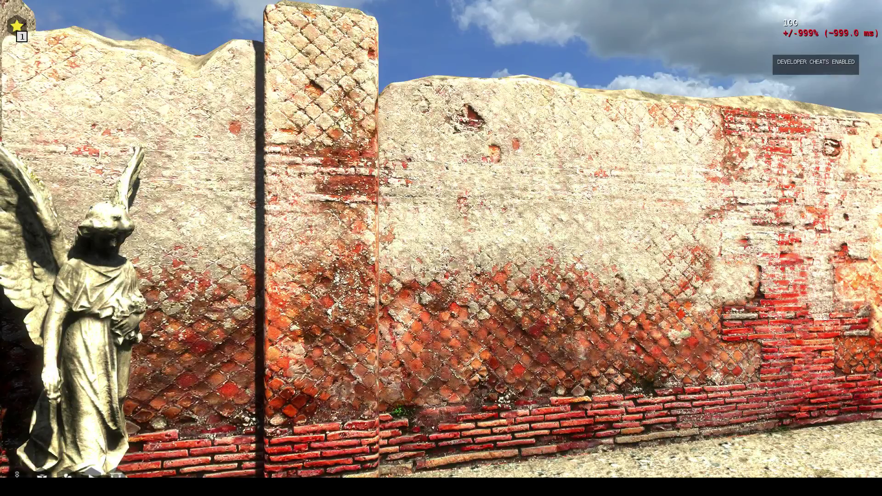
key("w")
left_click(440, 248)
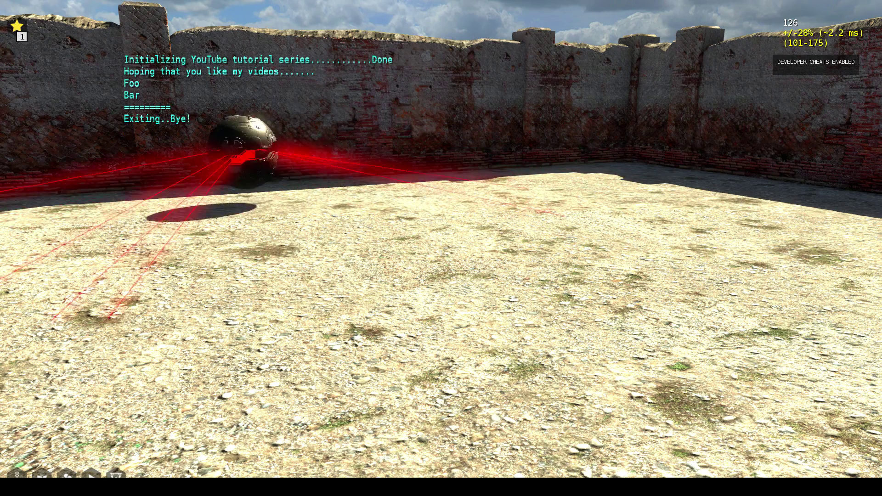
key("grave")
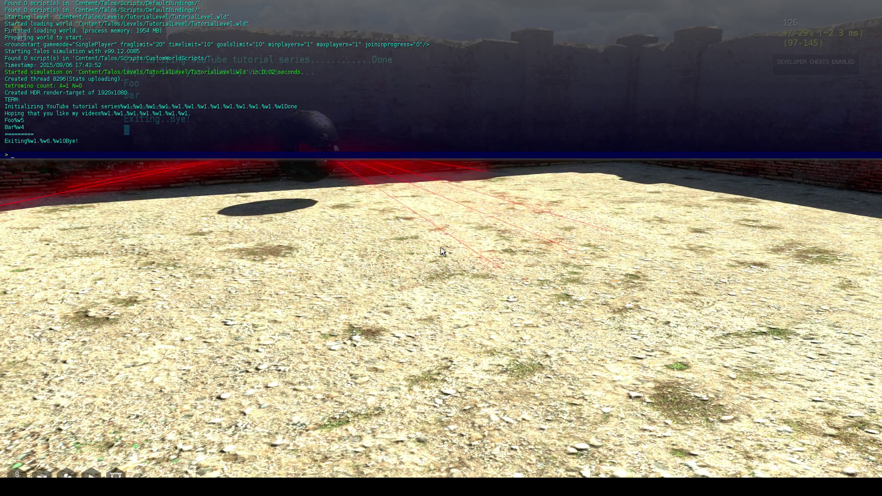
key("grave")
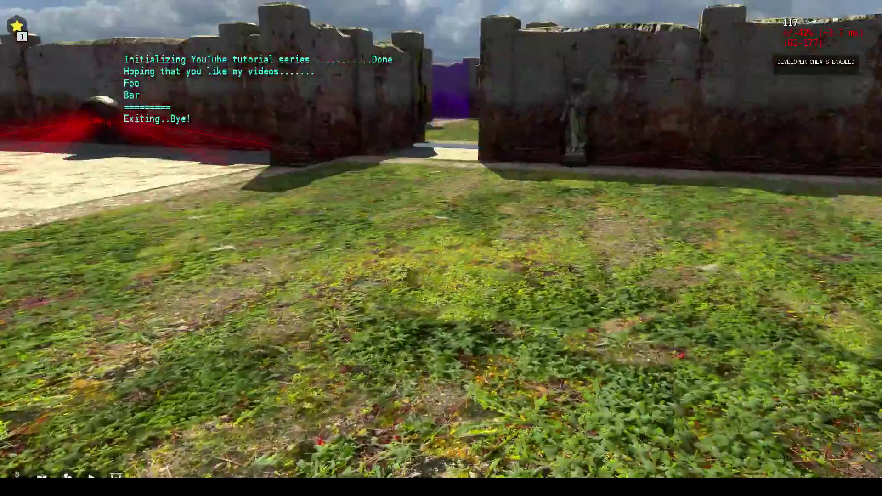
key("w")
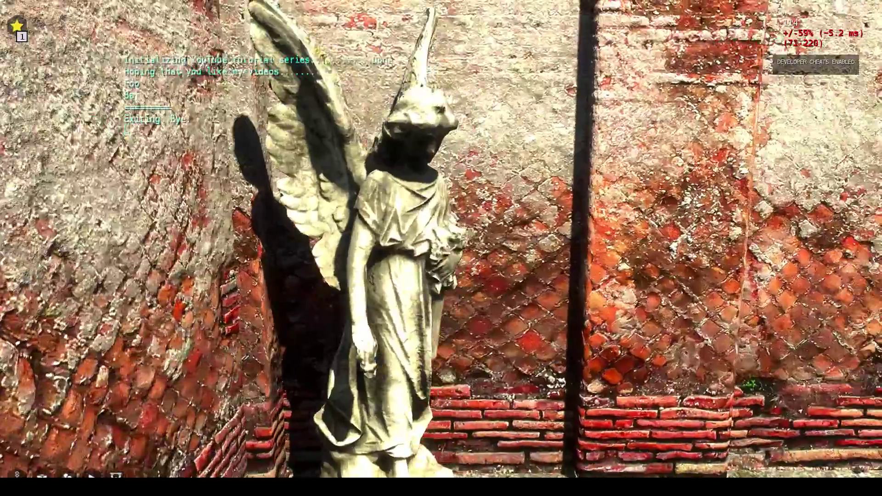
key("Escape")
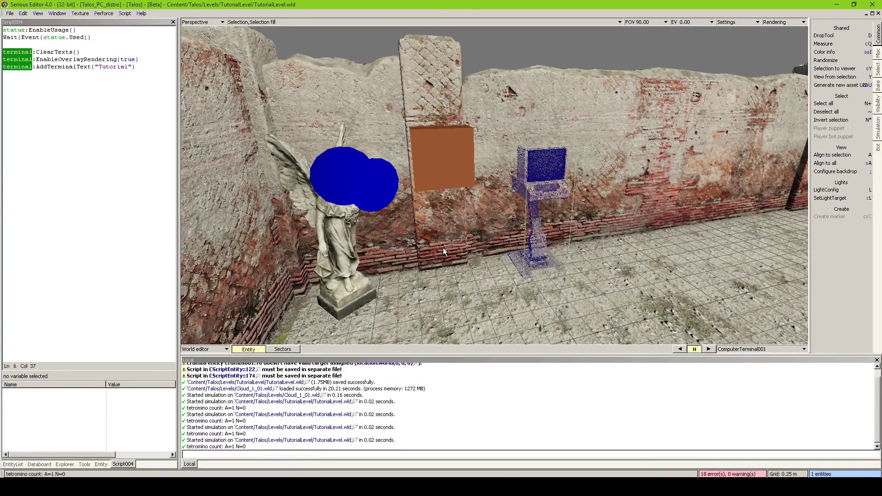
- Add the line Wait(Event(terminal.FinishedTyping)) at the end of the script
left_click(148, 165)
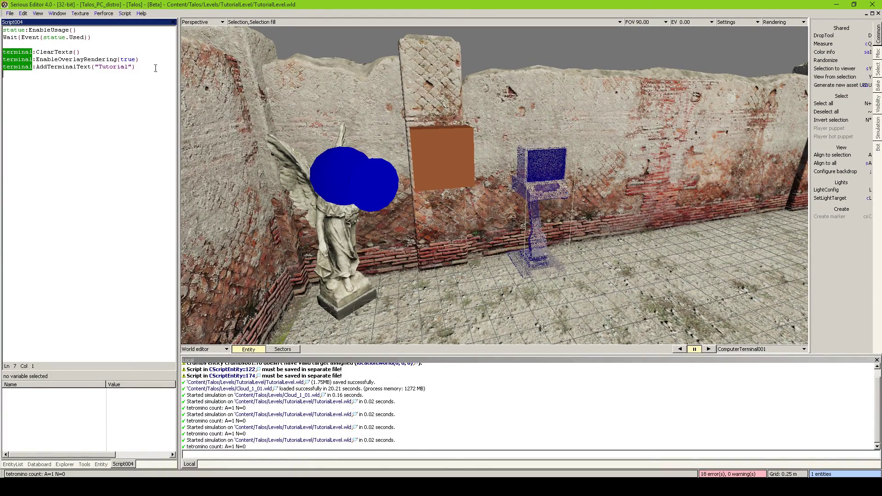
type("Wait(Event(terminal.F")
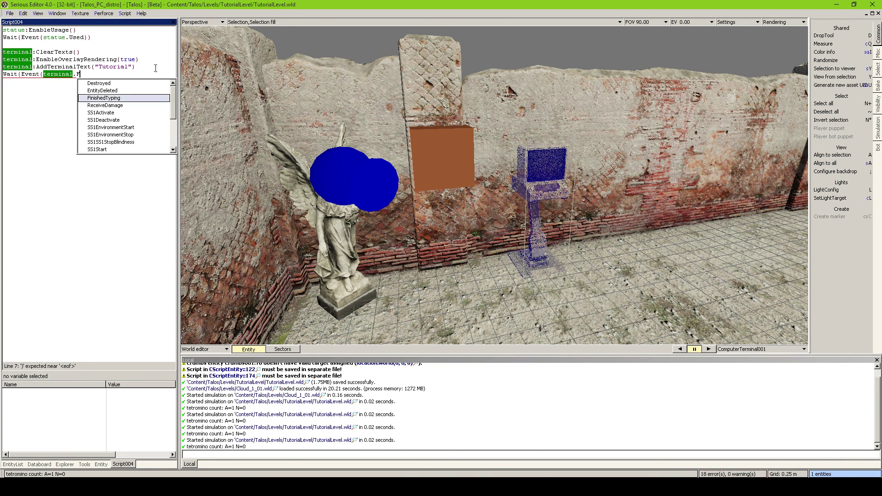
key("Return")
type("))")
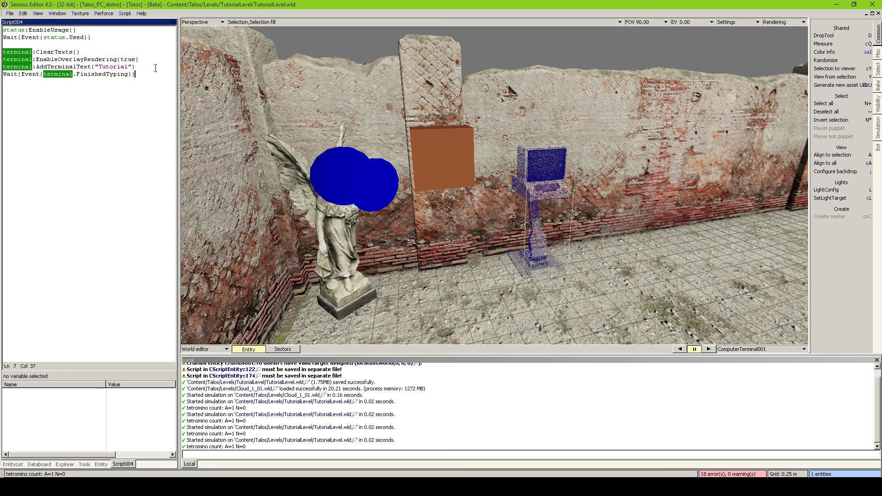
- Add the line terminal:FadeOutText(2) to fade the overlay text out over 2 seconds
type("terminal:F")
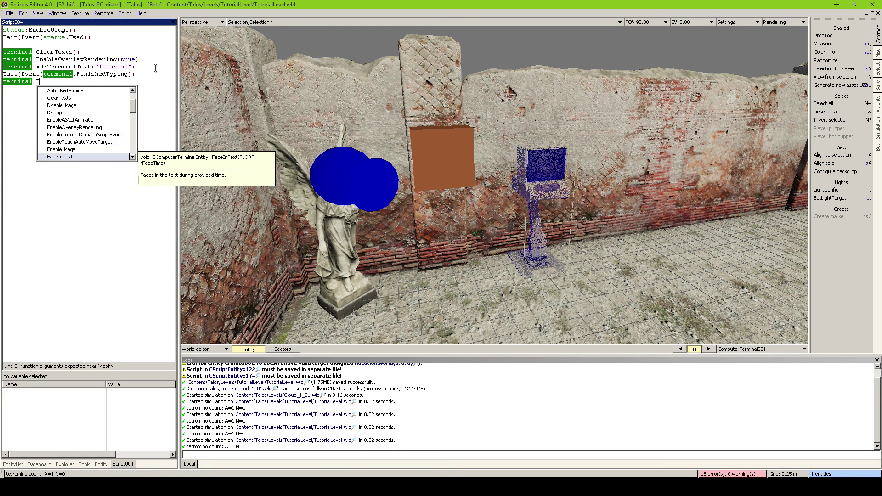
type("adeOutText(")
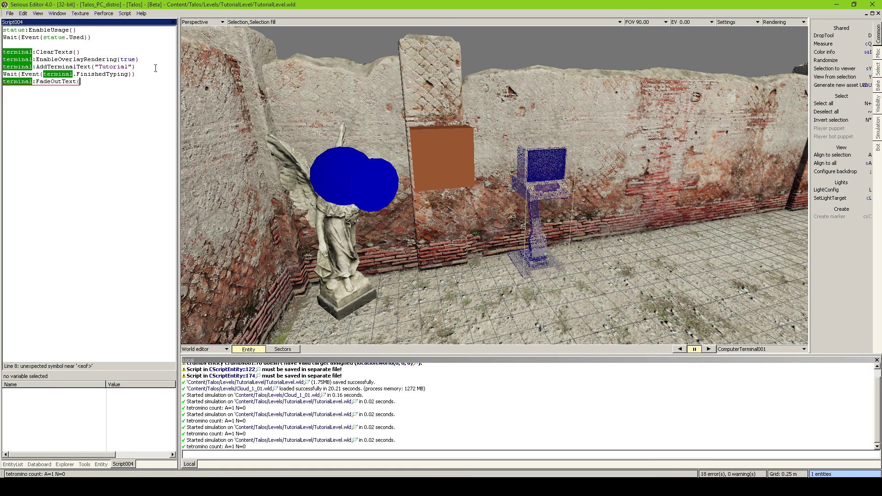
type("2)")
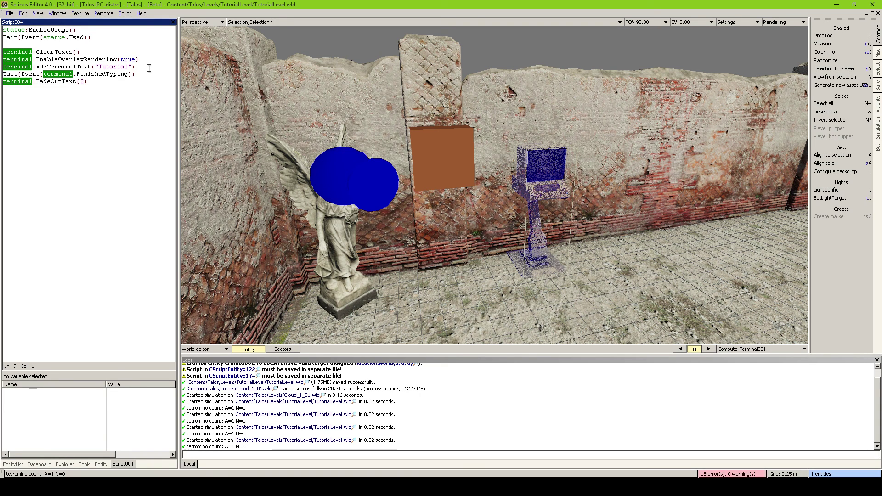
- Add the line Wait(Delay(2)) below the fade-out call
left_click_drag(92, 81, 13, 89)
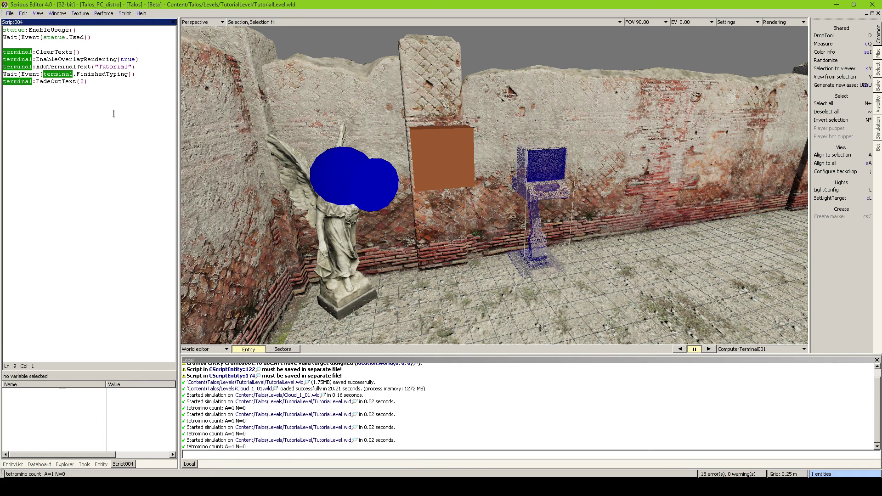
type("Wait(Dela")
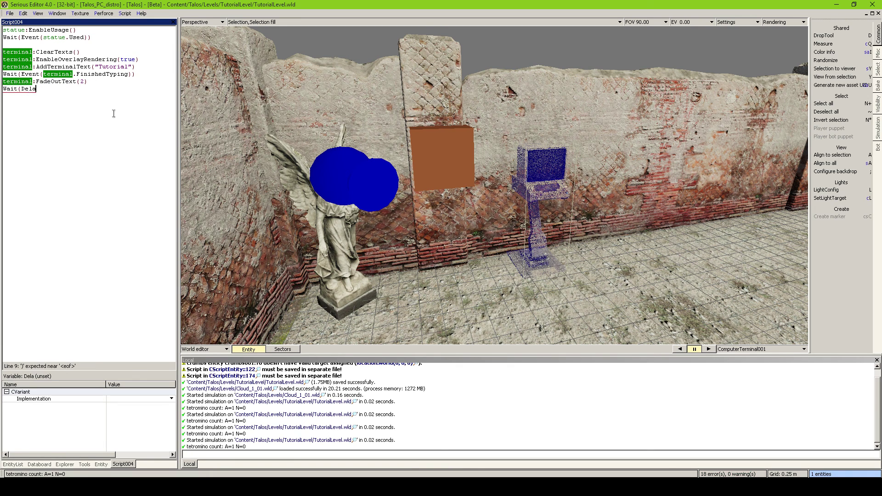
type("y(2))")
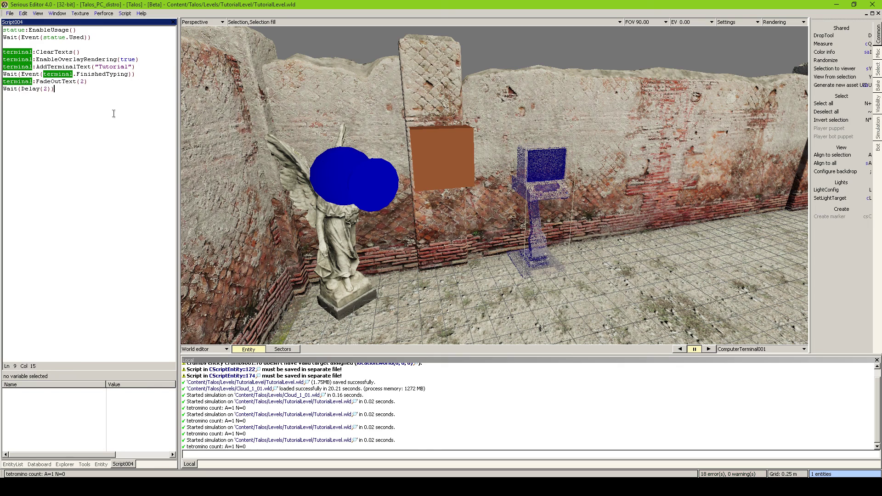
- Add the line terminal:EnableOverlayRendering(false) at the end of the script, after the two-second wait
left_click_drag(87, 82, 36, 88)
left_click(82, 90)
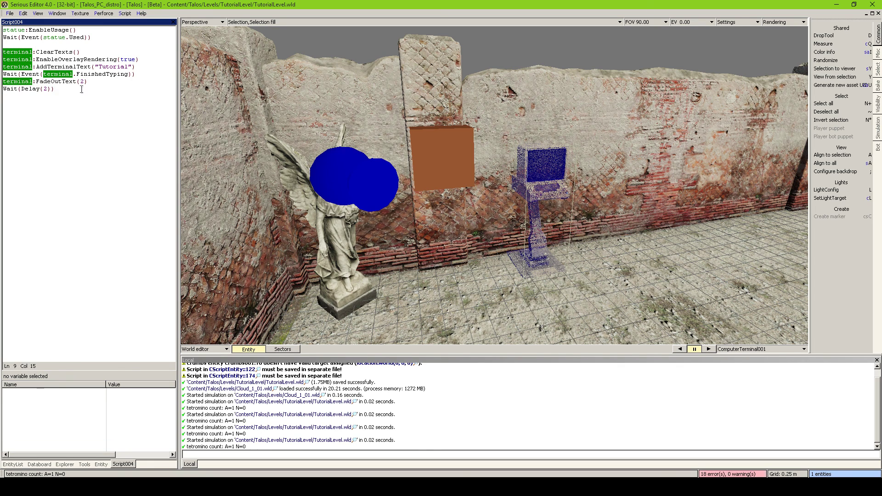
key("Return")
type("terminal:e")
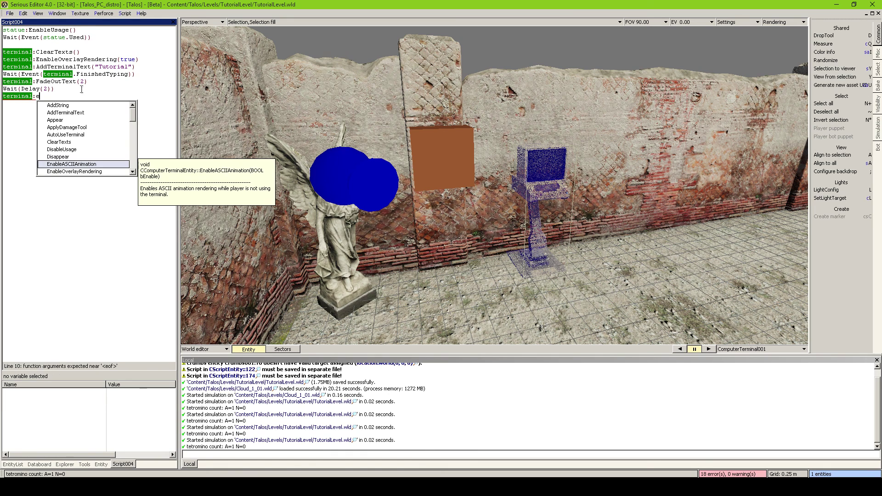
key("Down")
key("Return")
type("(false)")
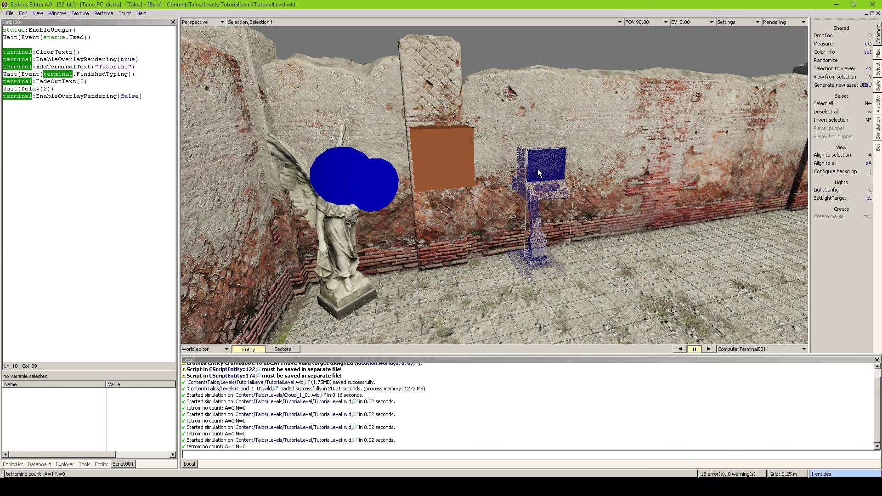
- Test-run the level, use the angel statue to watch the overlay text, check the console log, and return to the editor
key("ctrl+g")
key("w")
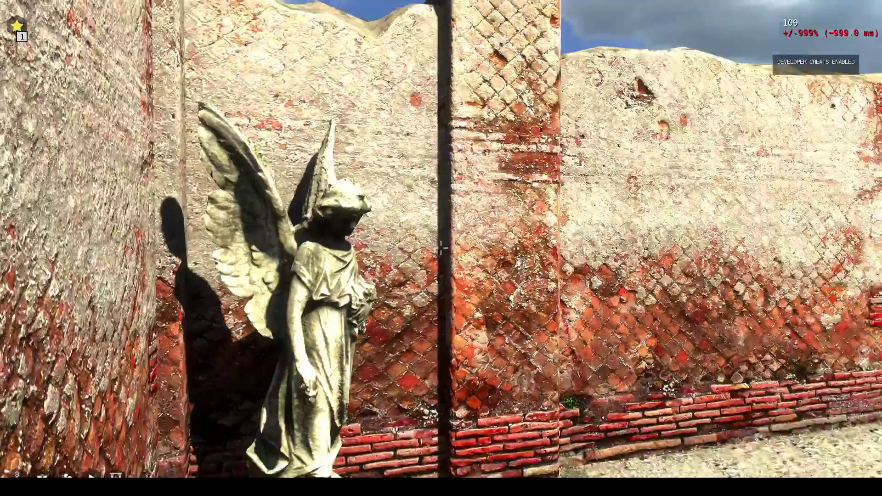
key("w")
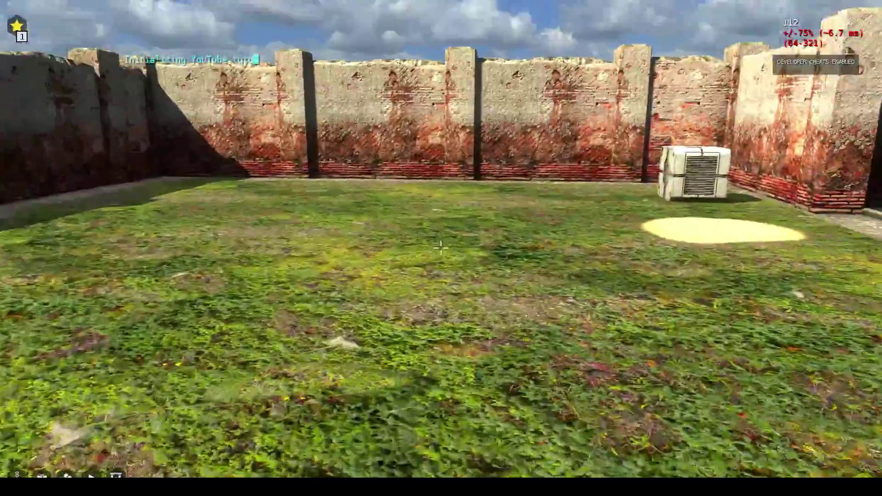
key("a")
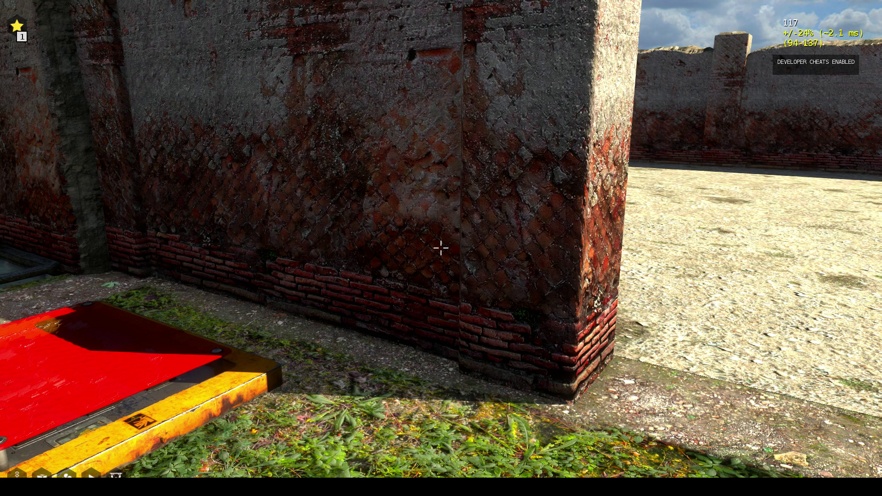
key("grave")
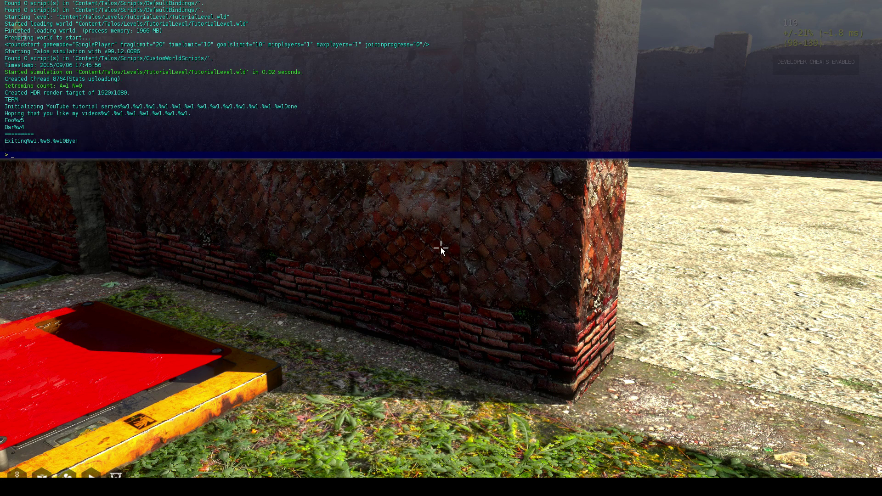
key("grave")
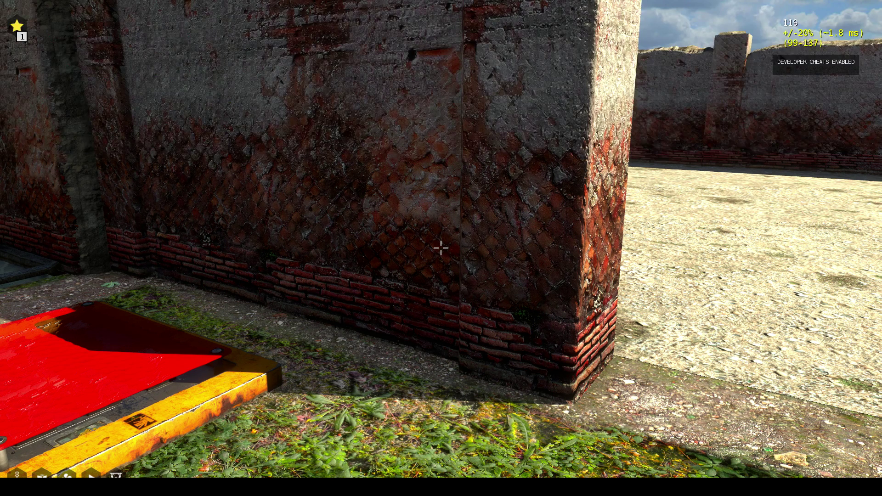
key("Escape")
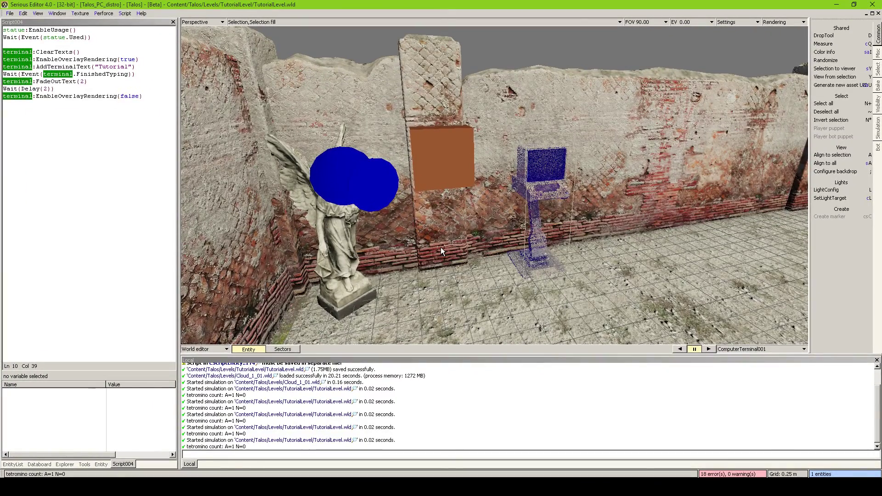
- Change the wait after the FadeOutText call to Wait(Delay(4))
left_click(93, 77)
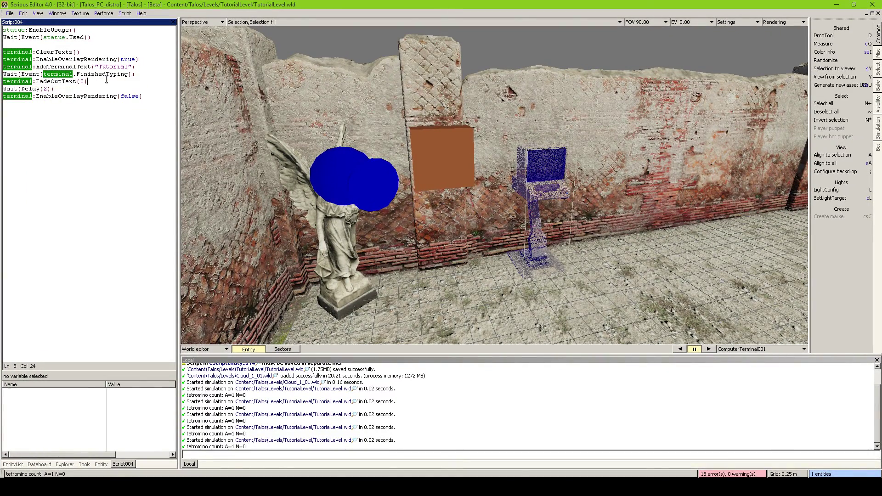
mouse_move(70, 81)
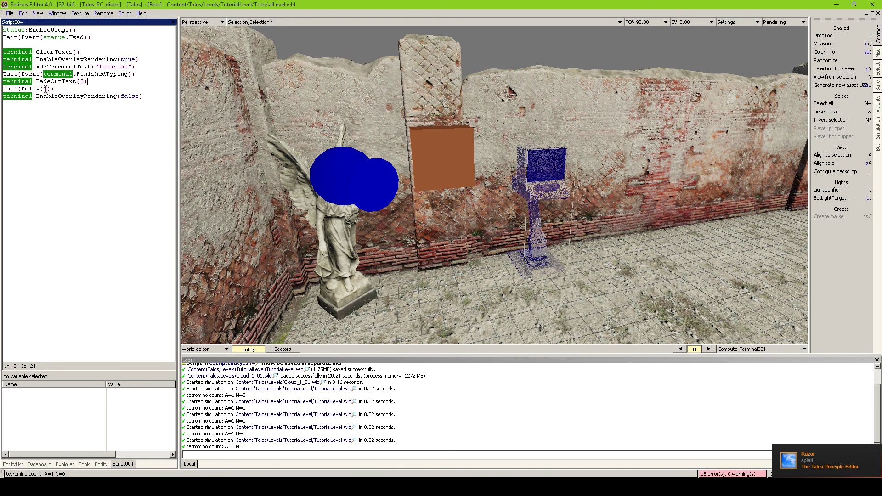
mouse_move(33, 88)
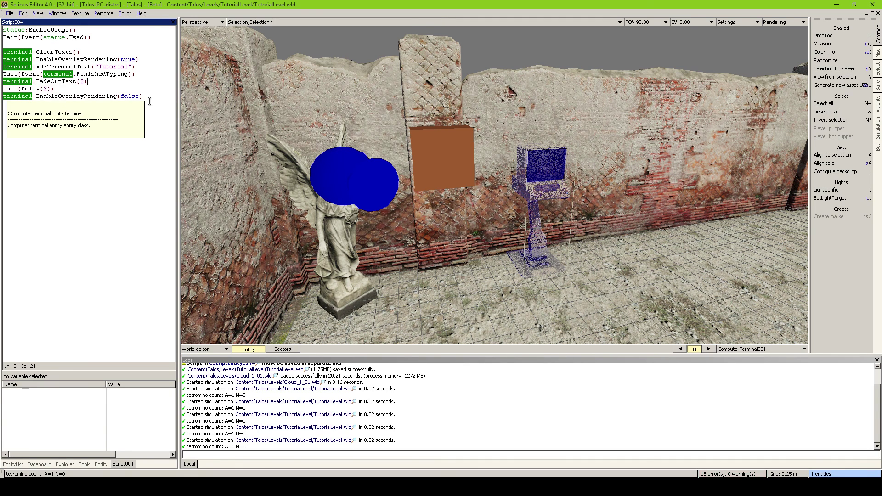
left_click(48, 89)
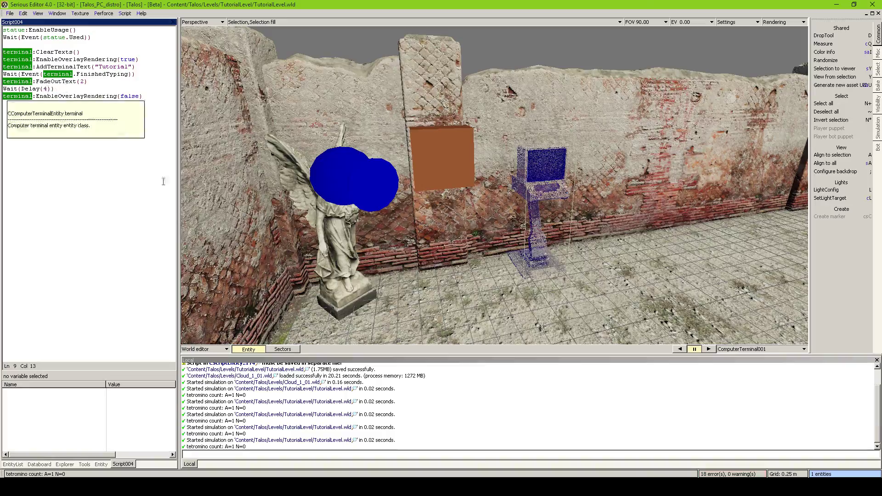
- Test-run the level with the longer delay, use the angel statue to check the overlay fade-out, and return to the editor
key("grave")
key("x")
key("w")
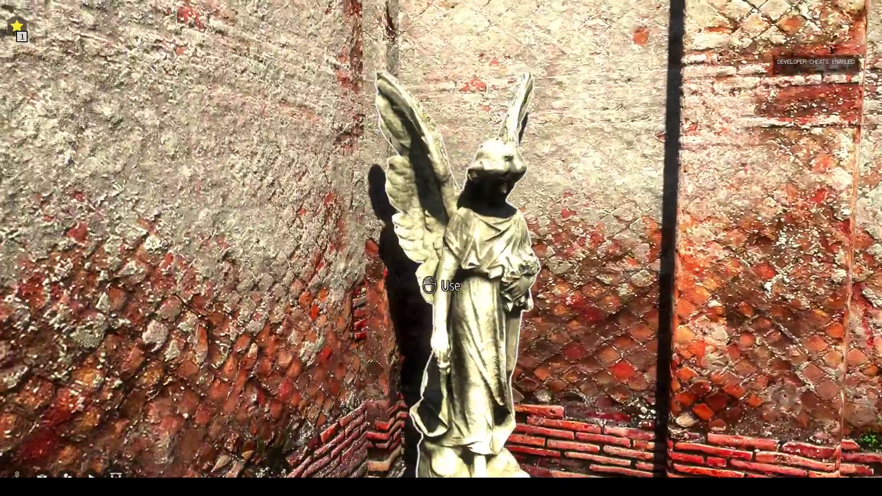
key("s")
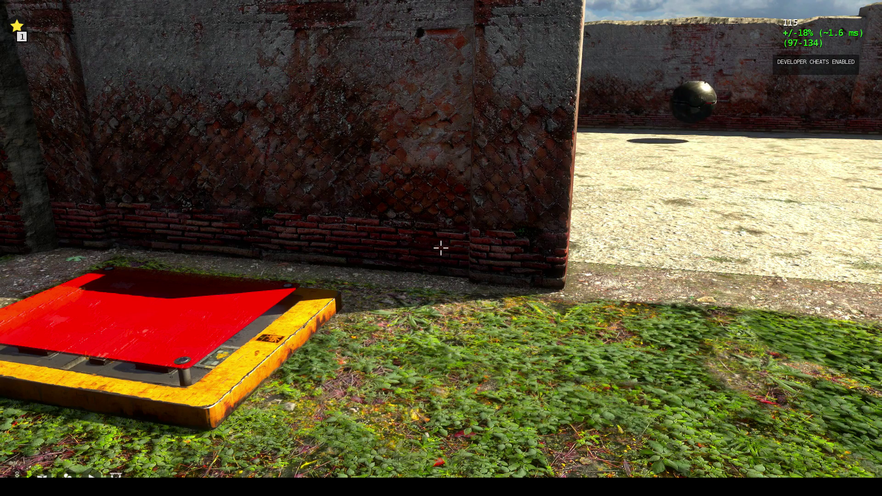
key("grave")
key("Escape")
key("Escape")
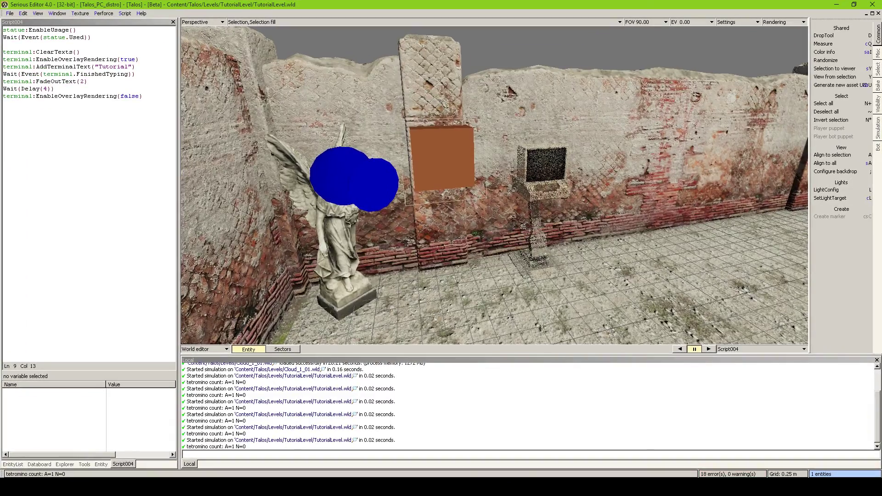
- Add the line print("terminal finsihed typing!") directly after the wait for terminal.FinishedTyping
scroll(440, 247, "down", 6)
scroll(441, 248, "up", 8)
scroll(494, 185, "up", 3)
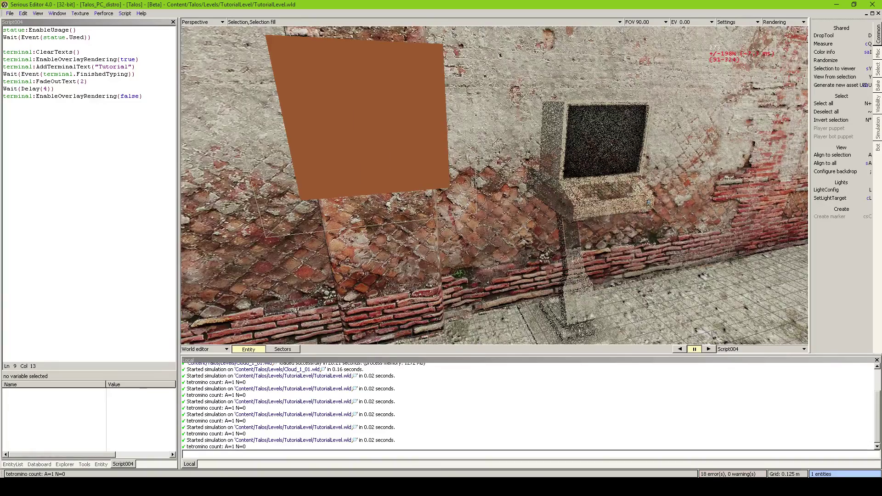
scroll(494, 185, "down", 3)
middle_click_drag(494, 185, 485, 185)
scroll(440, 247, "down", 5)
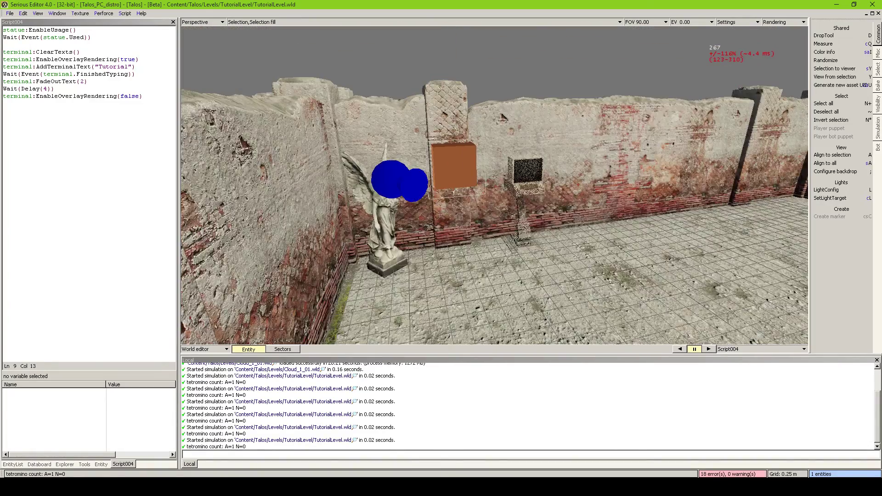
scroll(440, 248, "up", 3)
left_click(157, 102)
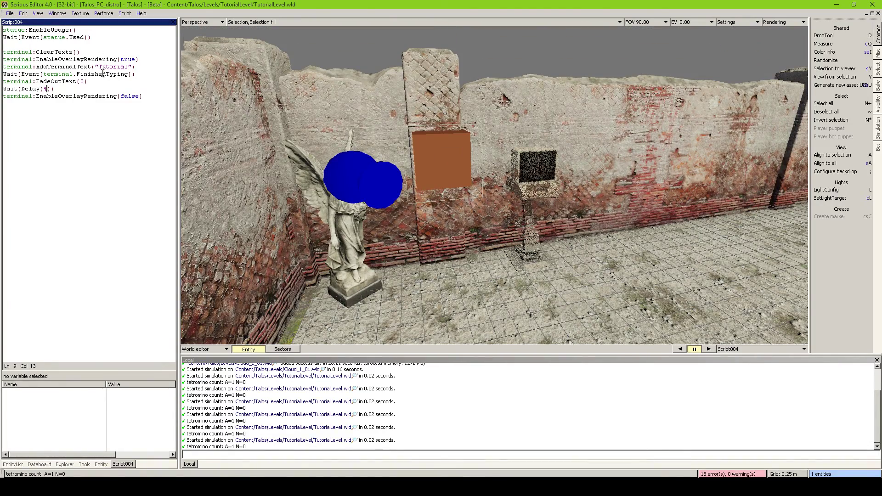
left_click(152, 75)
key("Return")
type("print(\"")
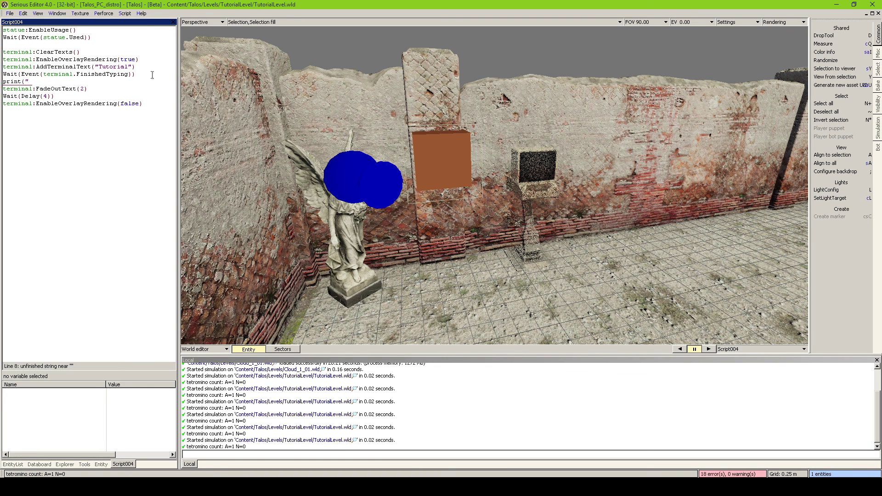
type("termian")
type("l finsihed typing!\")")
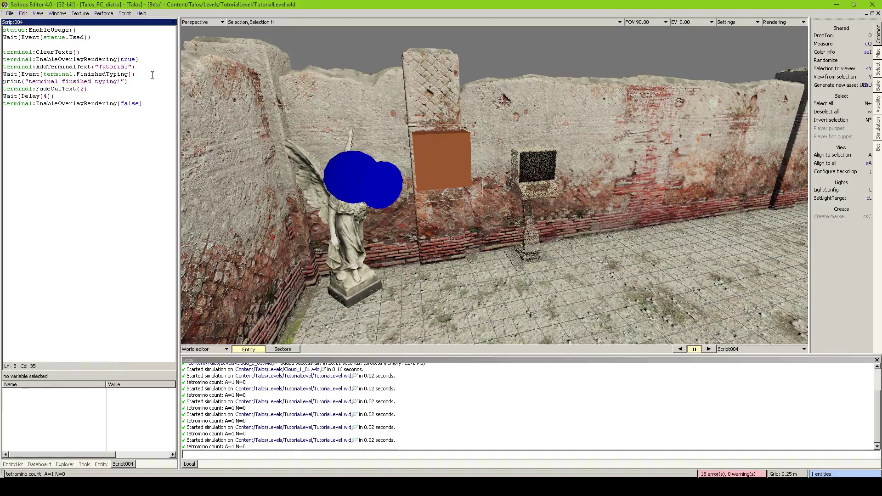
- Test-run the level, use the statue, and check the console for the print message while the overlay text types out and fades
key("ctrl+g")
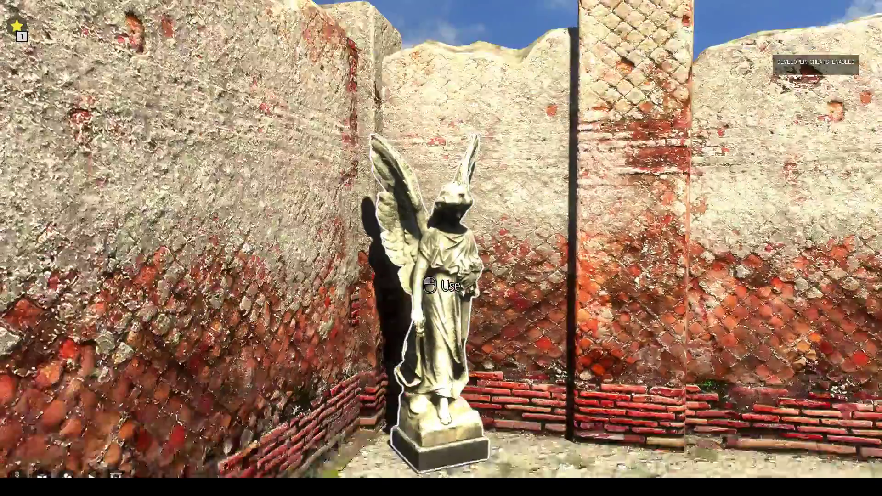
key("grave")
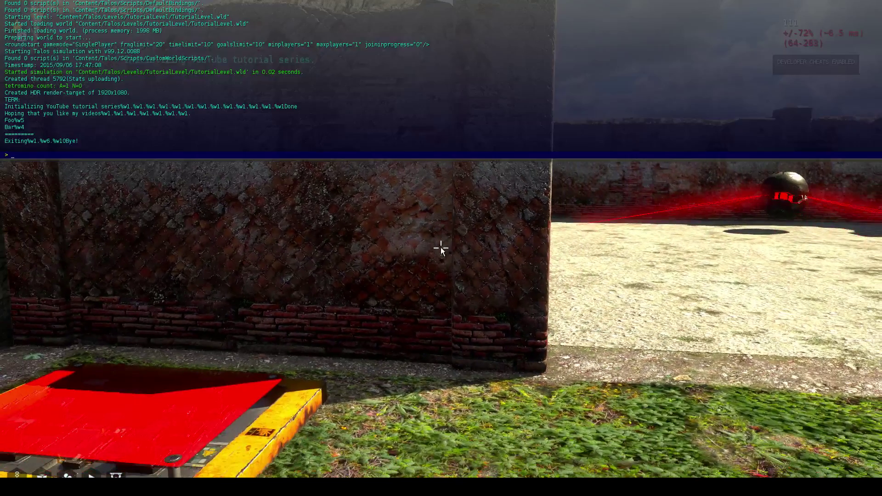
key("grave")
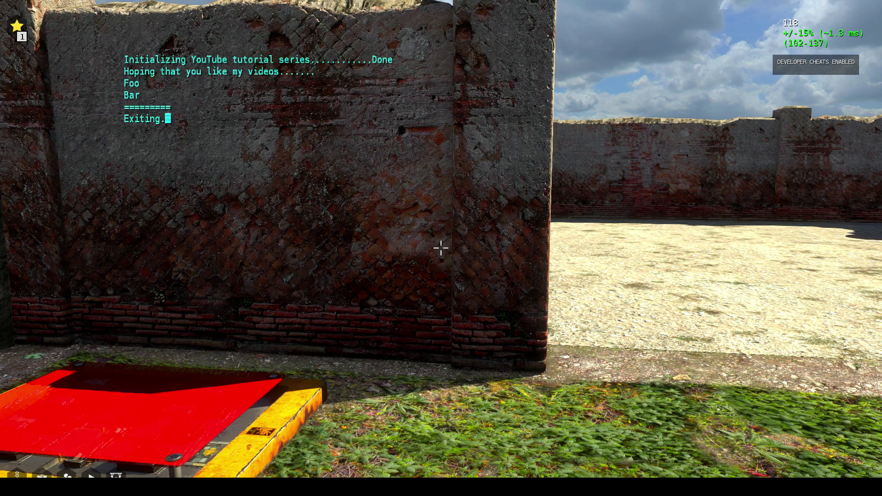
key("grave")
key("grave")
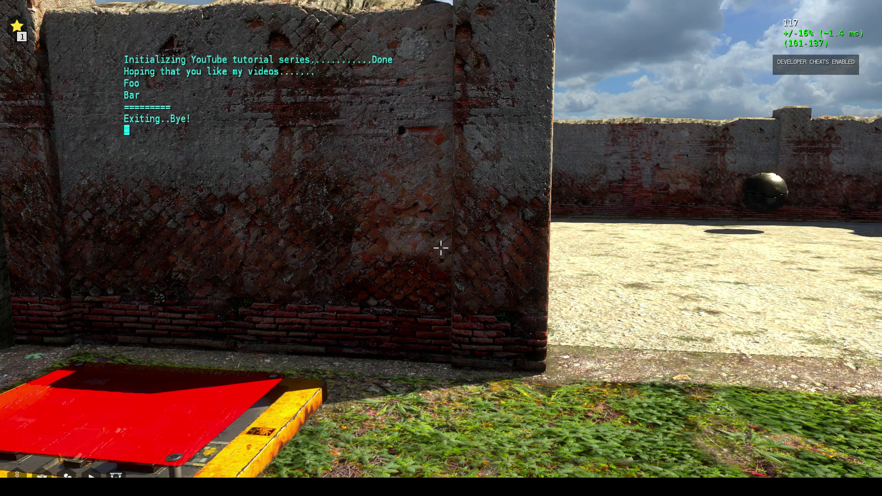
key("grave")
key("grave")
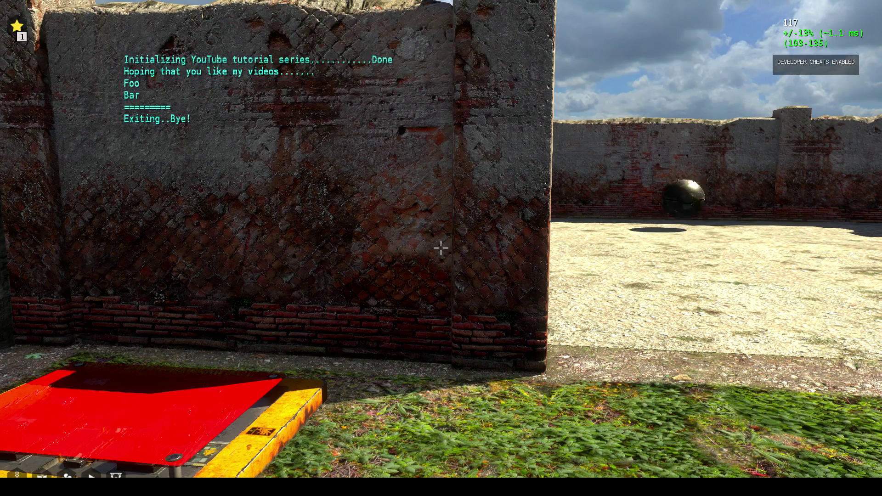
key("d")
key("a")
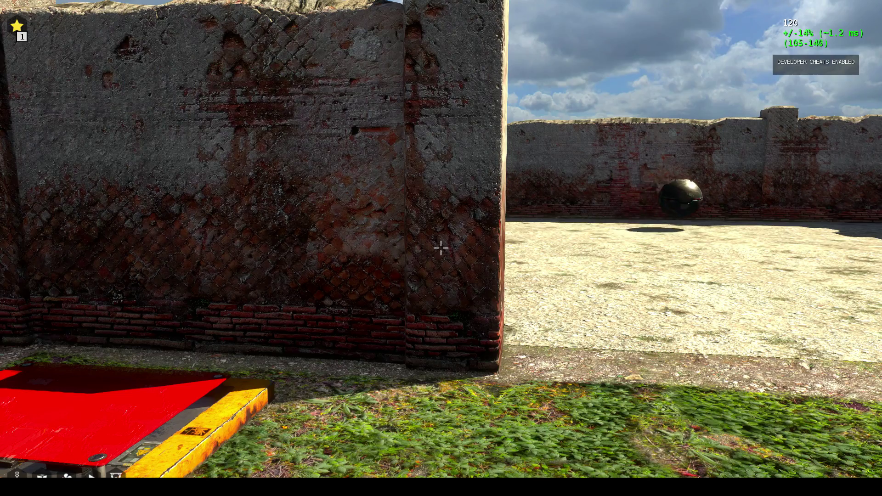
key("Escape")
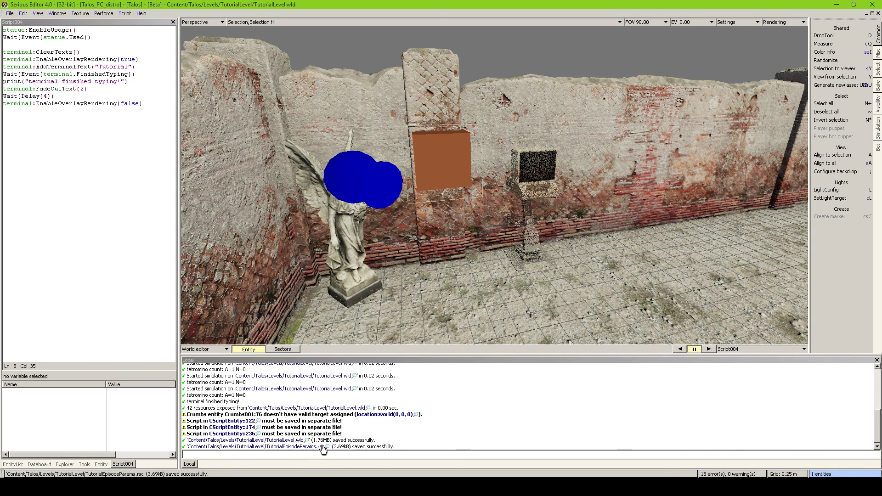
- Locate the crumbs entity named in the save warning and set its Target to the ground model SimpleModel001
left_click(354, 434)
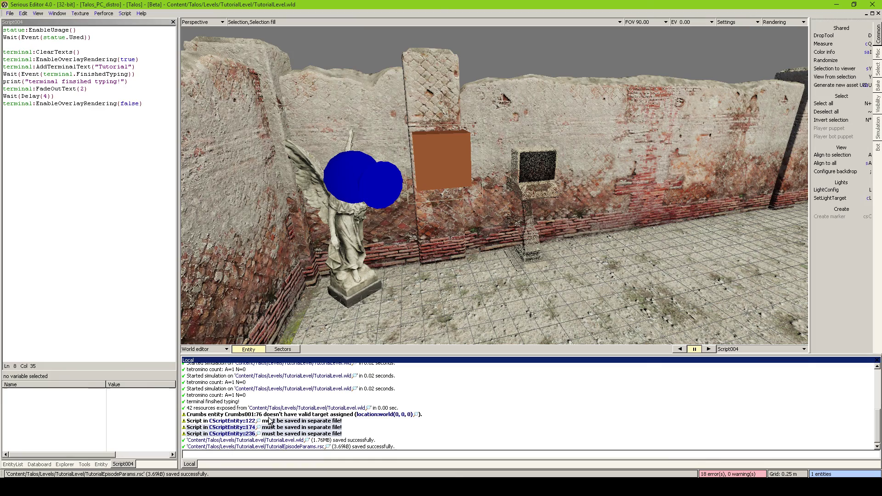
left_click(352, 430)
middle_click_drag(398, 274, 415, 274)
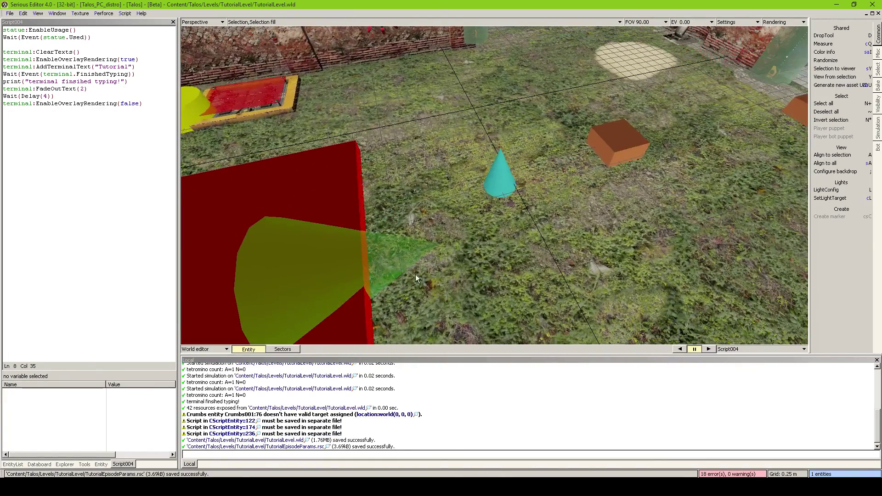
left_click(489, 182)
left_click(102, 464)
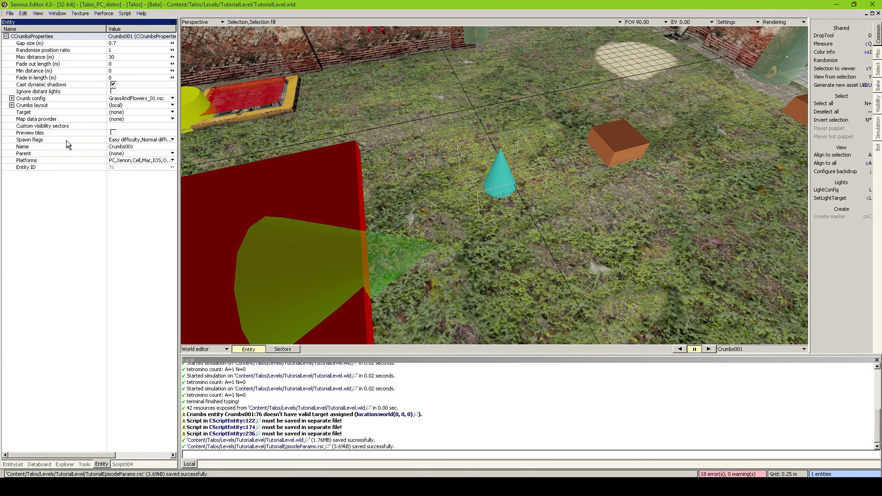
left_click(79, 111)
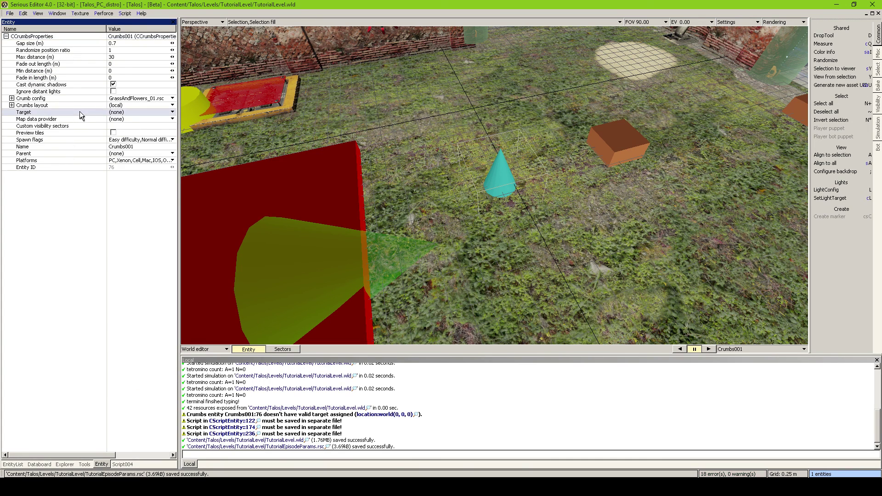
left_click(41, 114)
left_click(449, 206)
key("Tab")
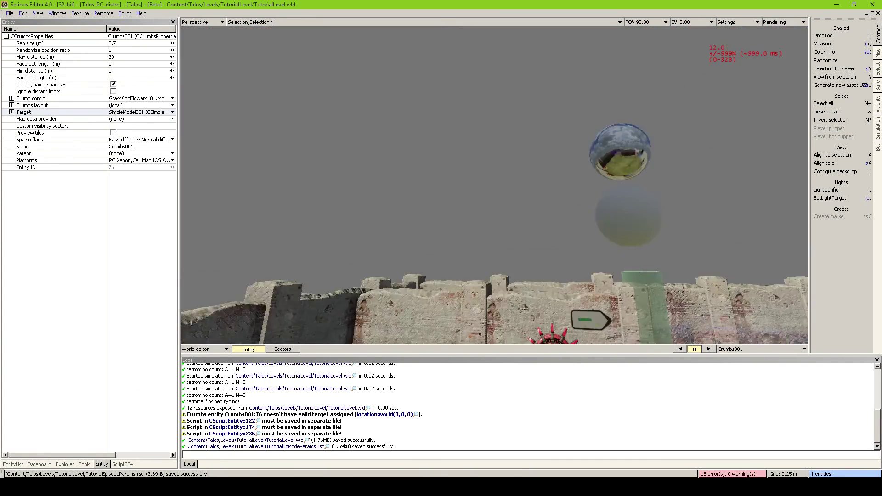
- Look over the grass and flowers generated on the ground and save the level
key("w")
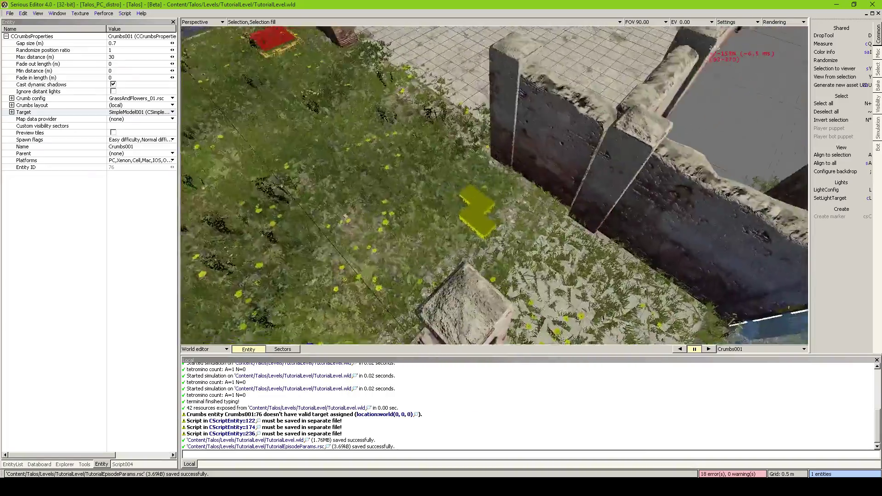
key("w")
key("Tab")
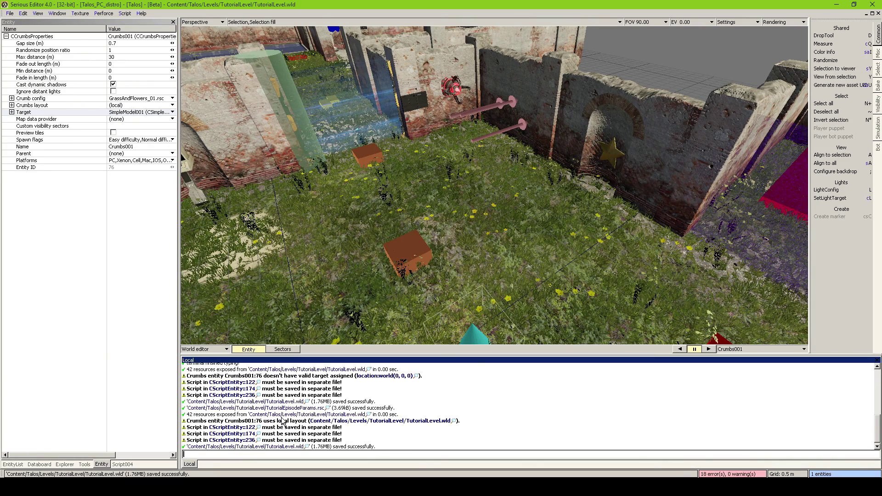
- Return to the crumbs entity and examine its Crumbs layout property, which the save warning refers to
middle_click_drag(434, 286, 643, 261)
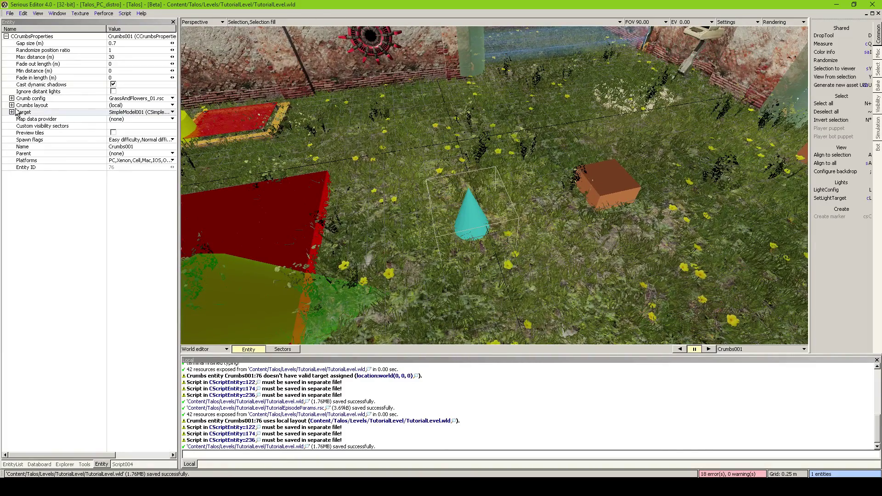
left_click(35, 111)
left_click(34, 107)
left_click(12, 106)
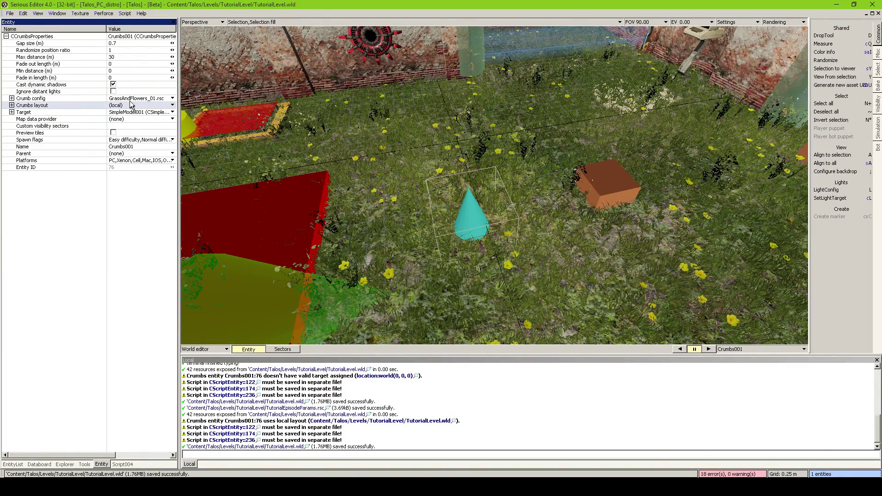
left_click(127, 106)
left_click(126, 105)
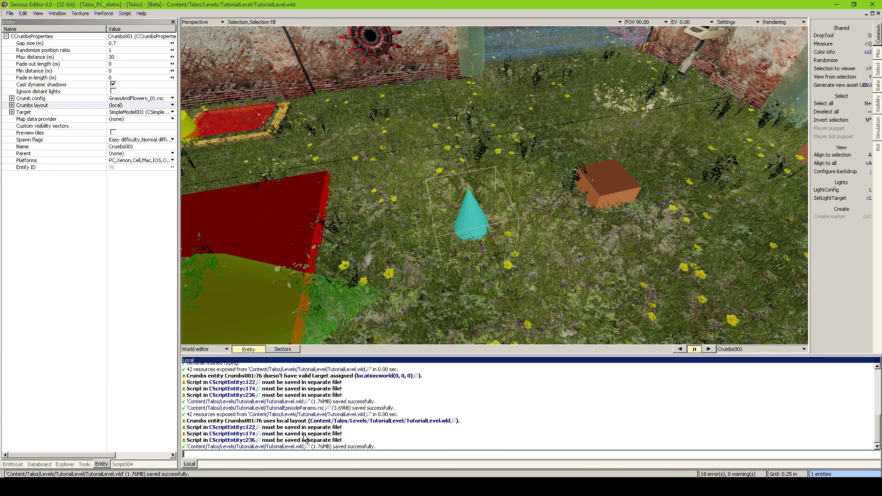
- Select the script entity with ID 174 from the save warnings and examine its properties and surroundings
left_click(597, 198)
middle_click_drag(587, 194, 505, 226)
scroll(519, 216, "down", 4)
left_click(503, 227)
right_click_drag(502, 227, 491, 161)
left_click(491, 154)
left_click(506, 170)
right_click_drag(441, 183, 510, 152)
right_click_drag(484, 125, 331, 150)
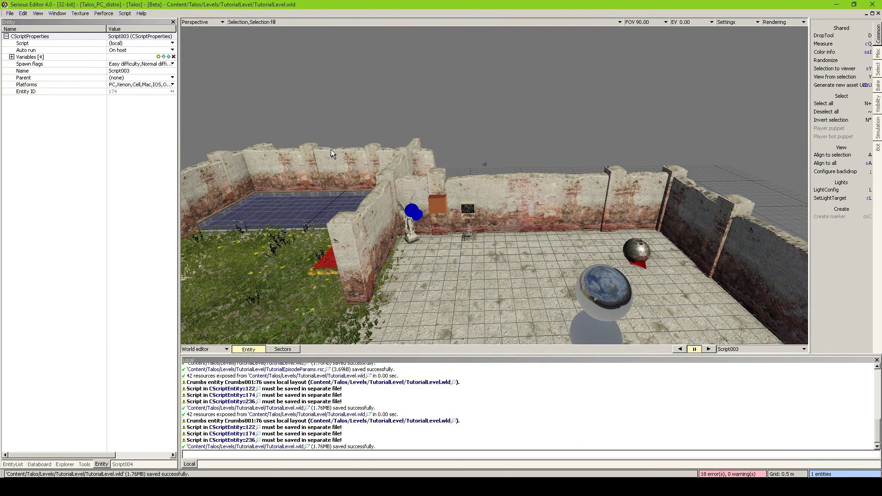